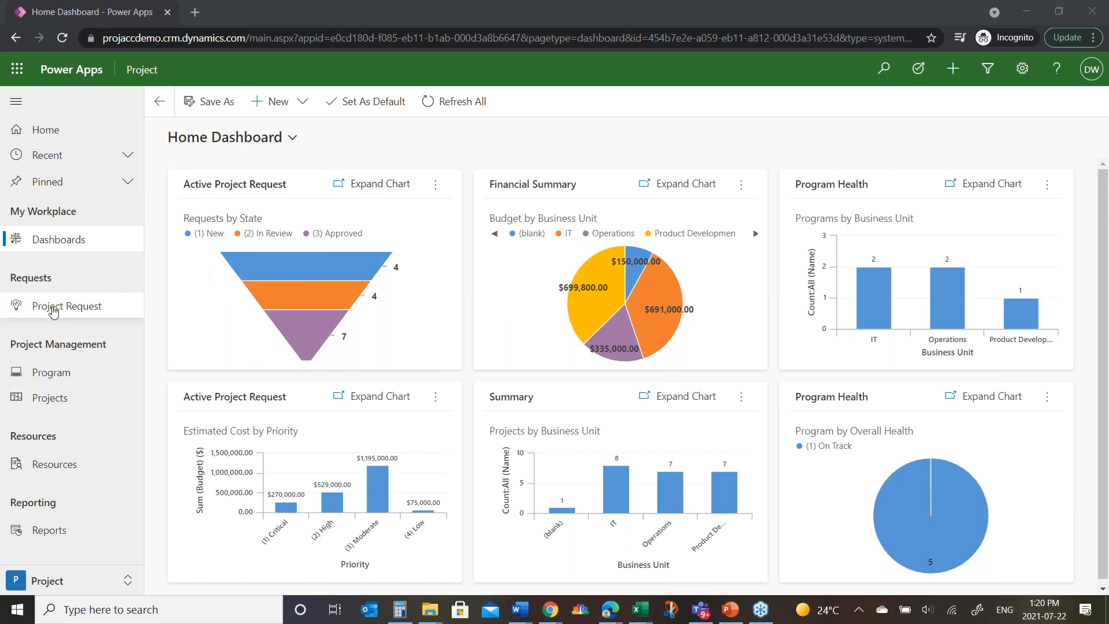
Step: Open the Enhanced TFS Integration project request and review its request information and prioritization details
click(109, 306)
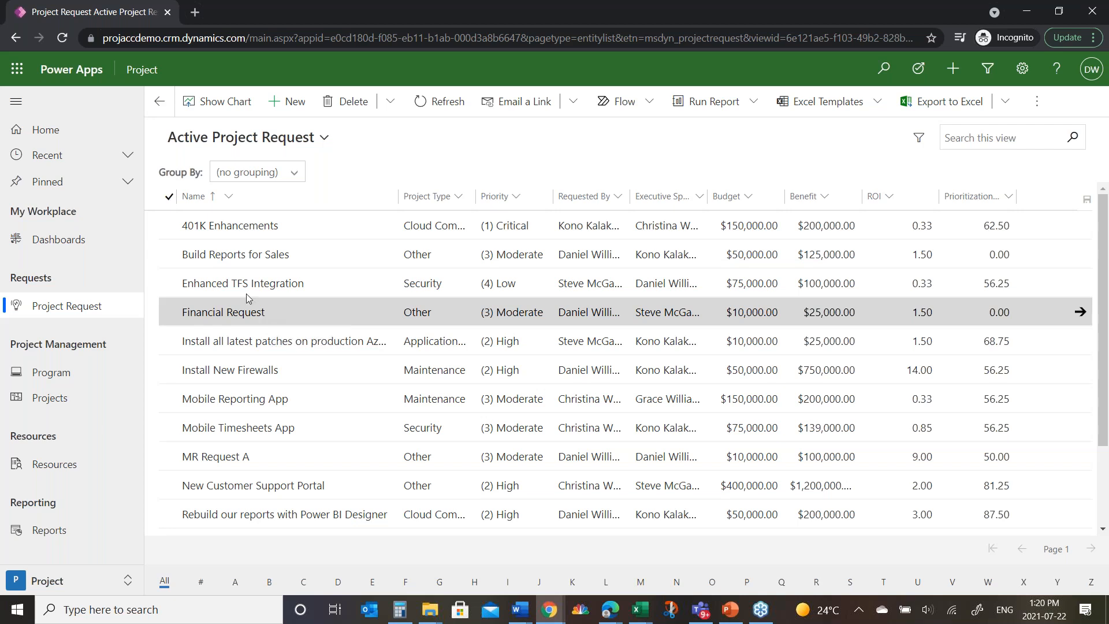
double_click(174, 286)
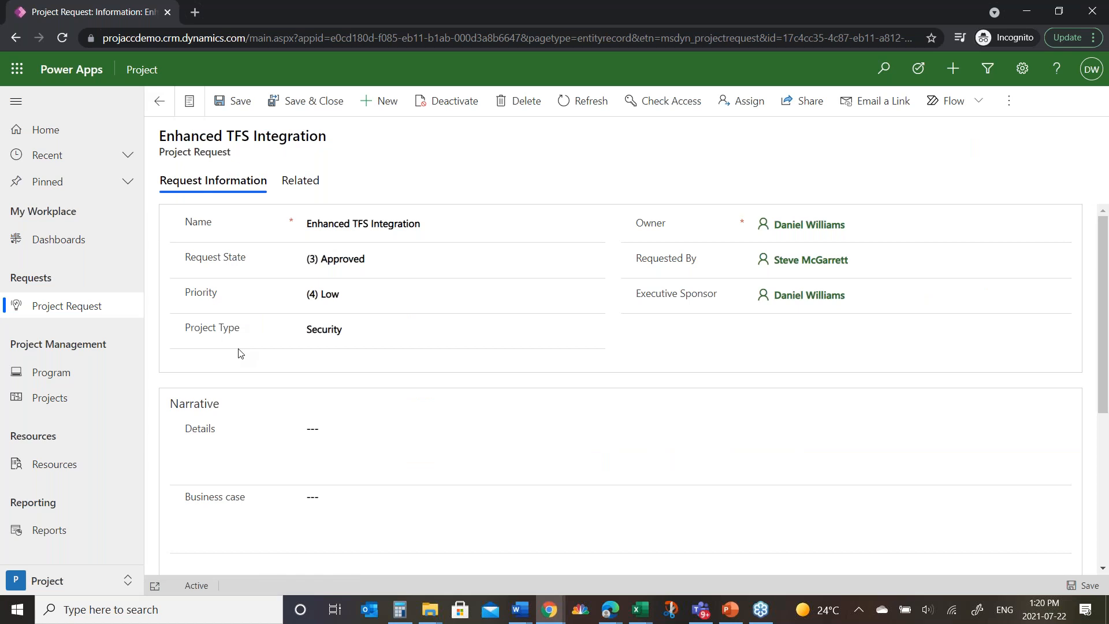
scroll(223, 462, down, 5)
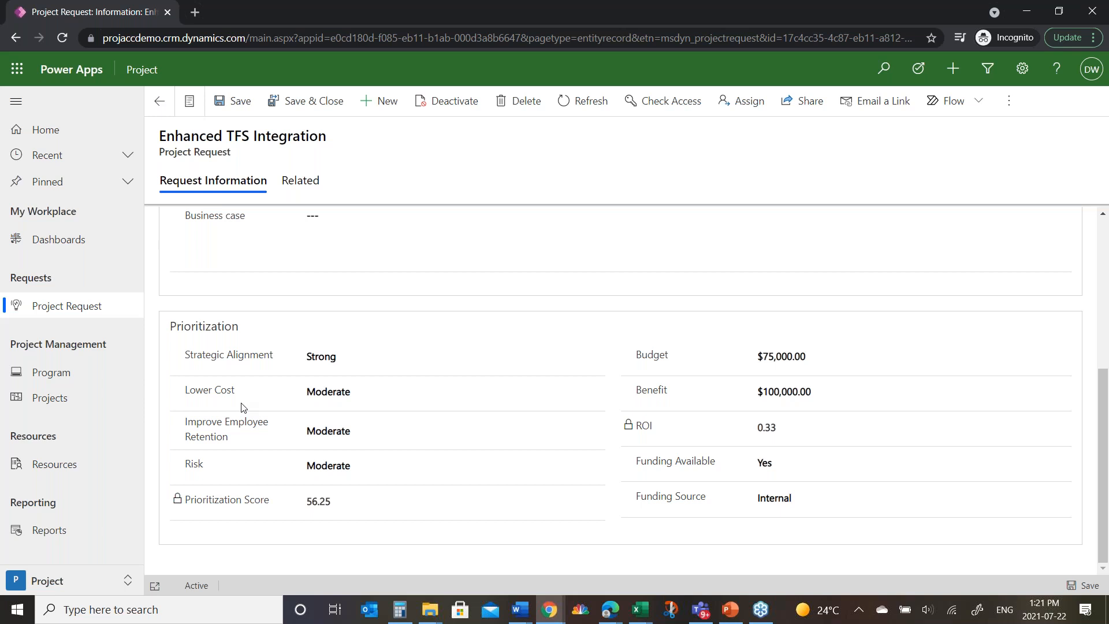
scroll(282, 408, up, 5)
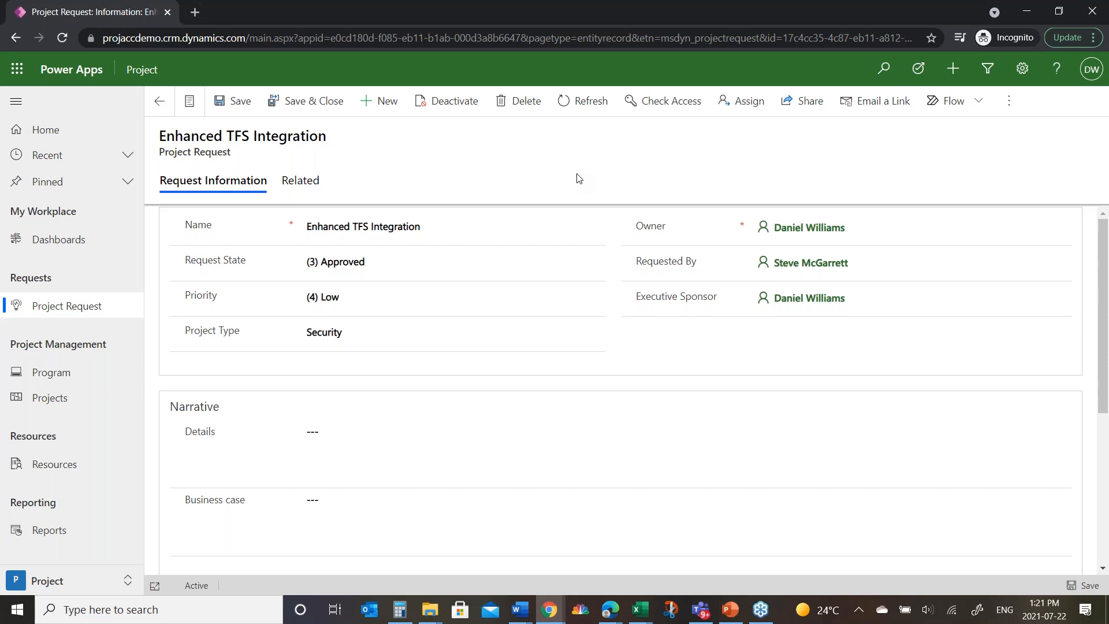
Step: Return to the active project requests, group them by Priority and look through the groups
click(160, 101)
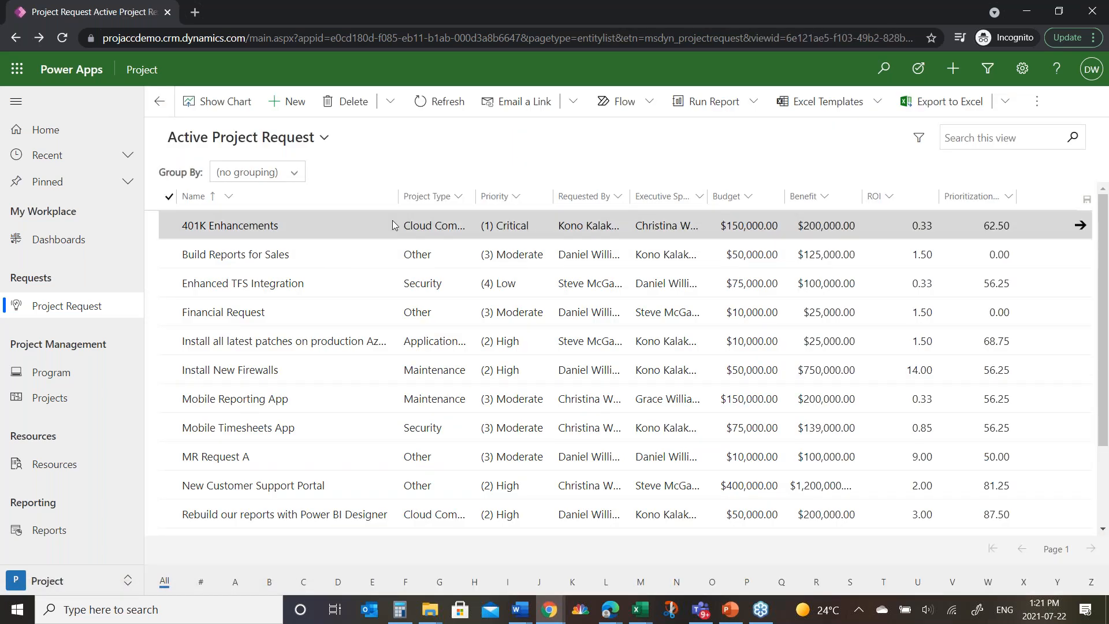
click(295, 174)
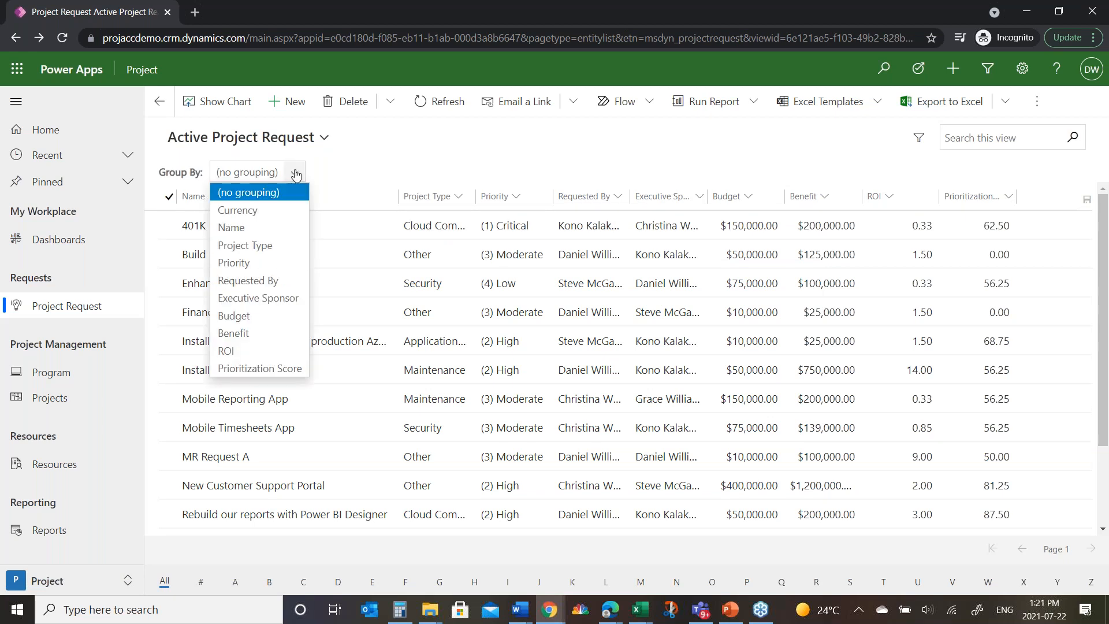
click(248, 262)
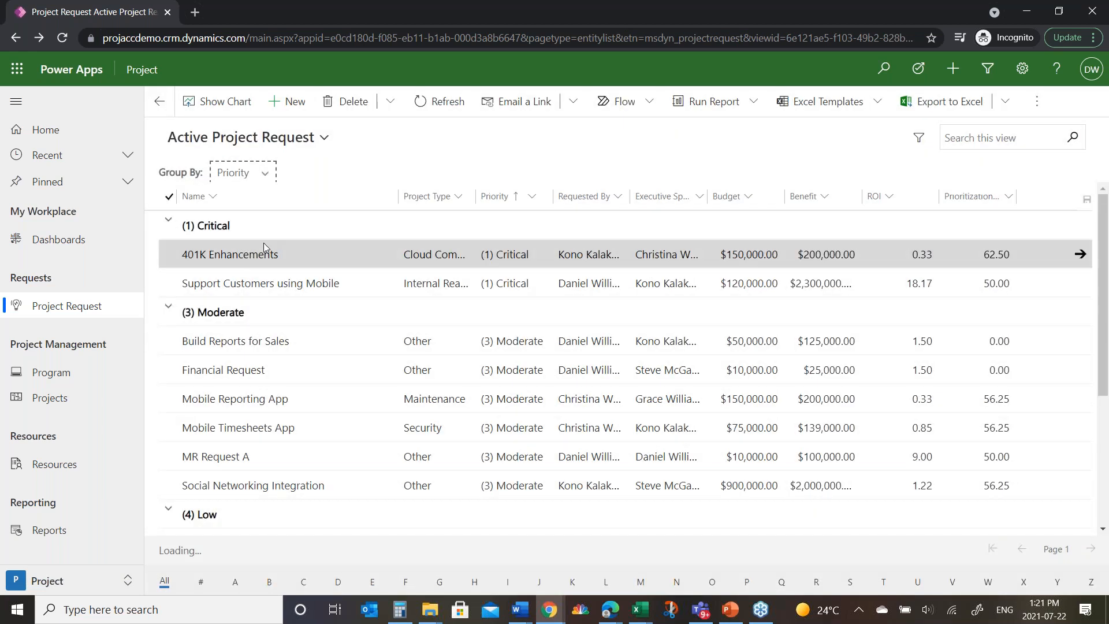
scroll(306, 292, down, 3)
scroll(305, 293, up, 3)
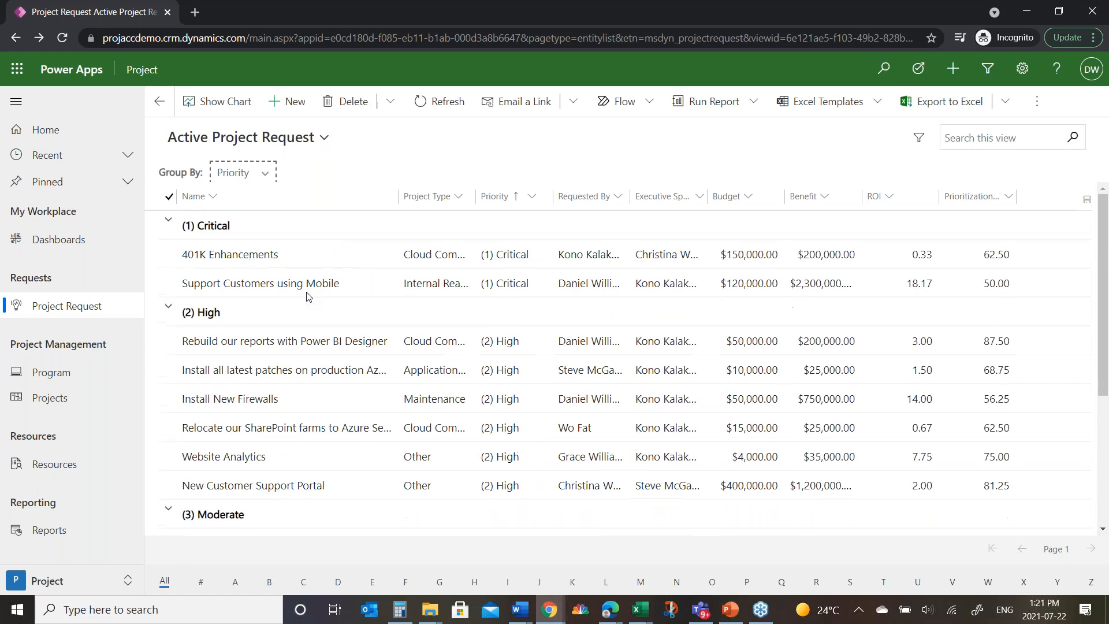
scroll(273, 329, down, 4)
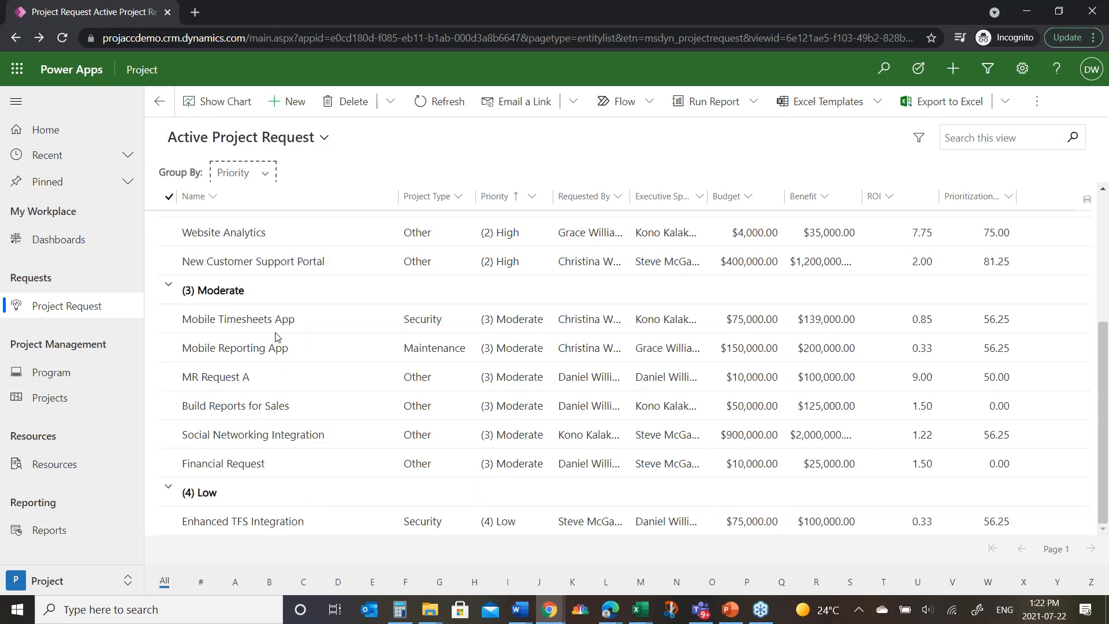
scroll(278, 335, up, 4)
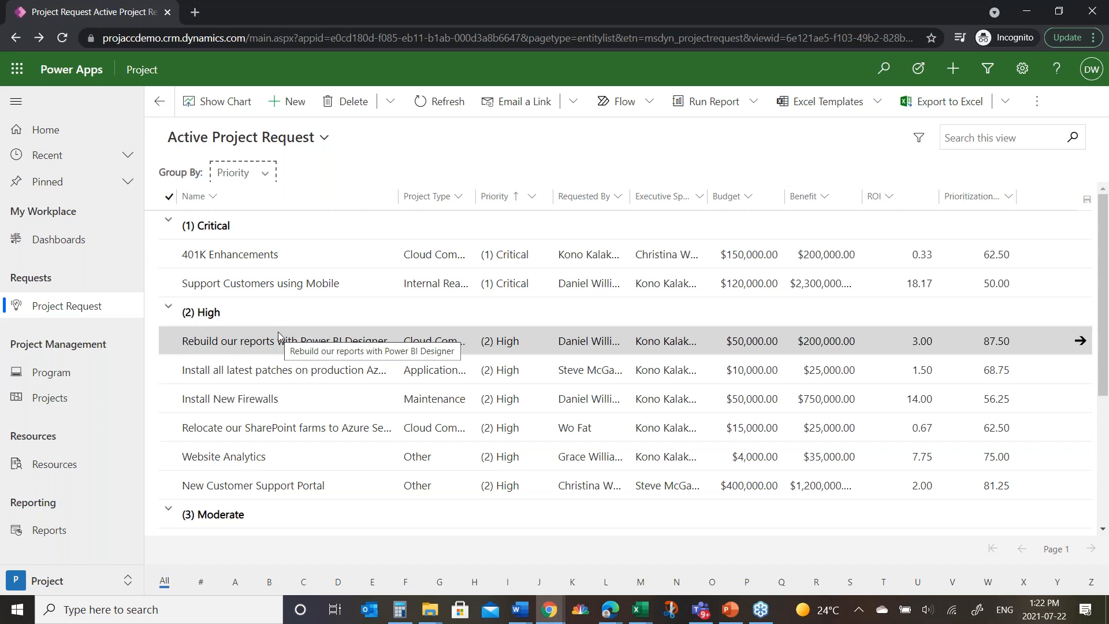
Step: Open the Mobile Applications program and review its general information and schedule
click(58, 375)
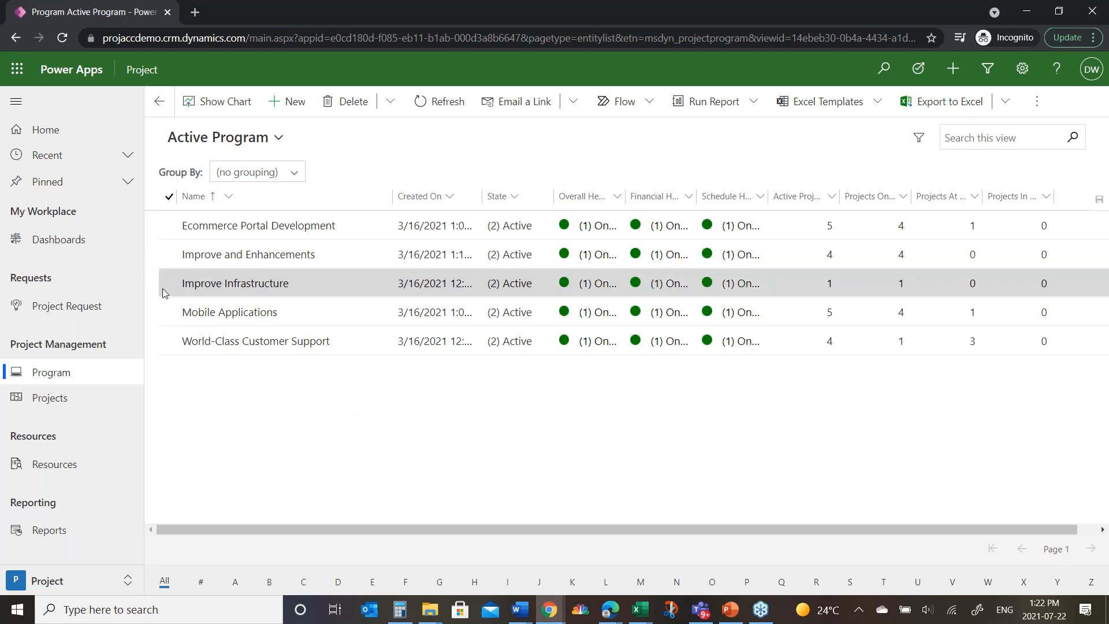
click(167, 312)
click(193, 313)
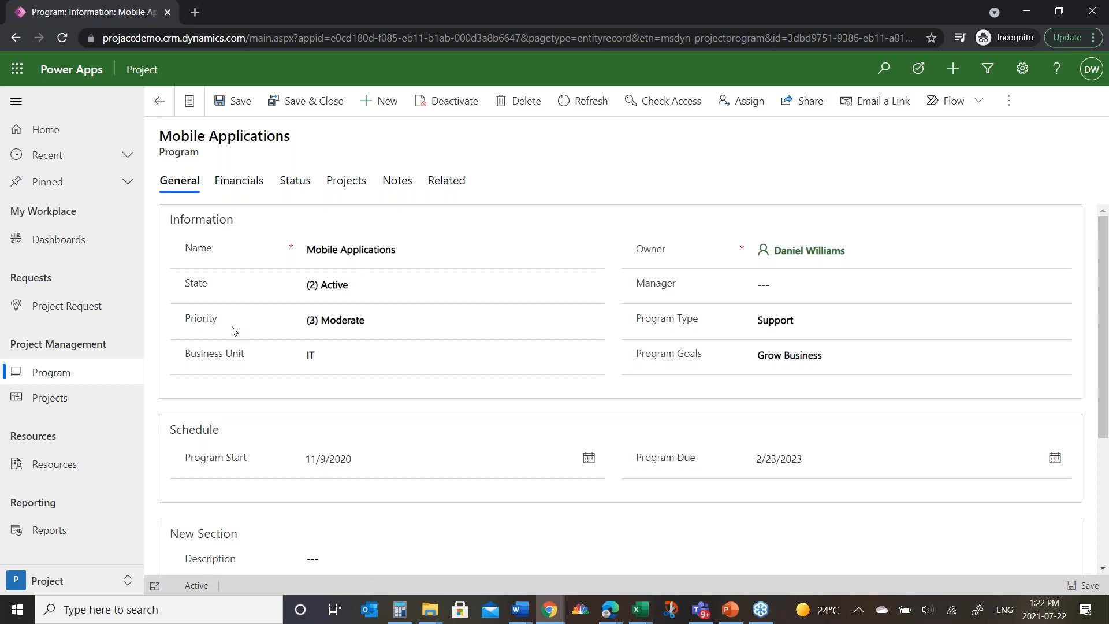
scroll(304, 413, down, 3)
click(304, 415)
scroll(310, 420, up, 5)
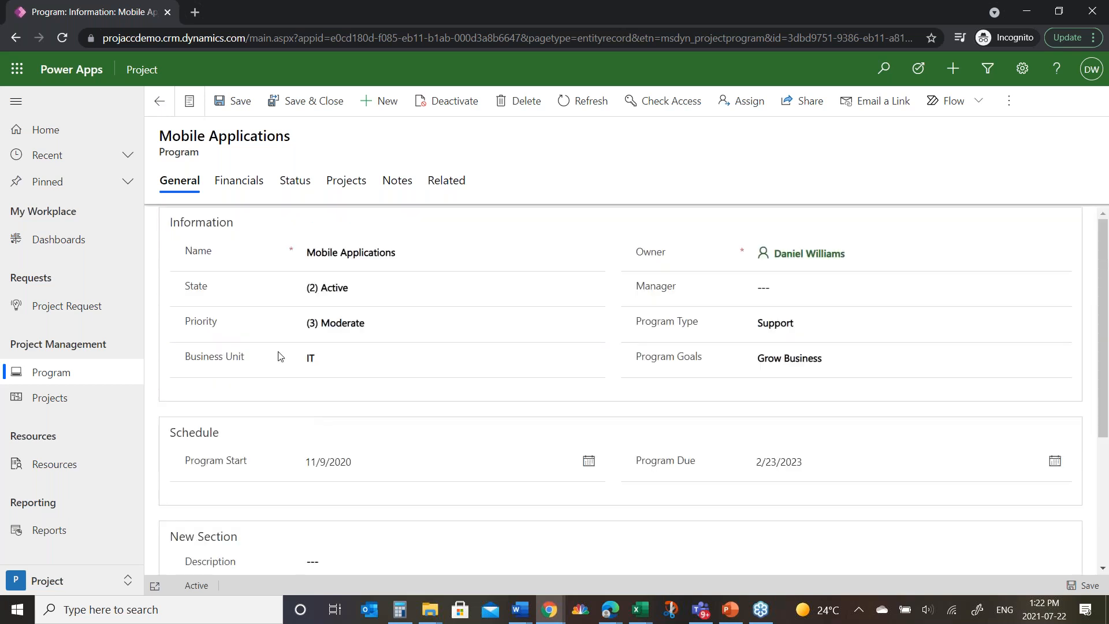
Step: Review the Mobile Applications program's financials, status KPIs and associated projects
click(237, 190)
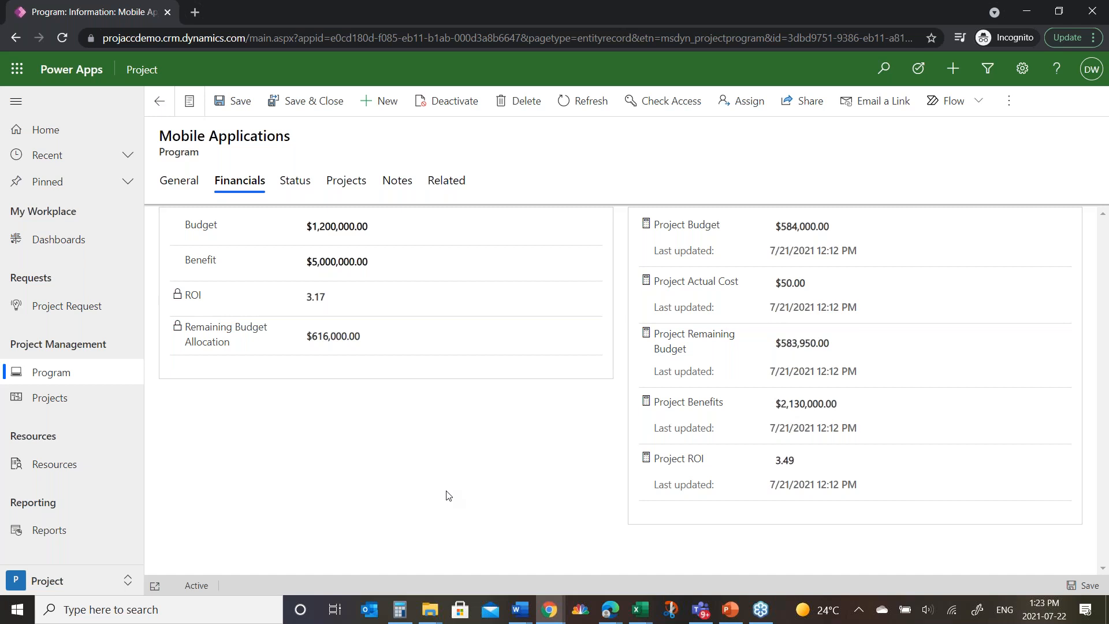
click(295, 181)
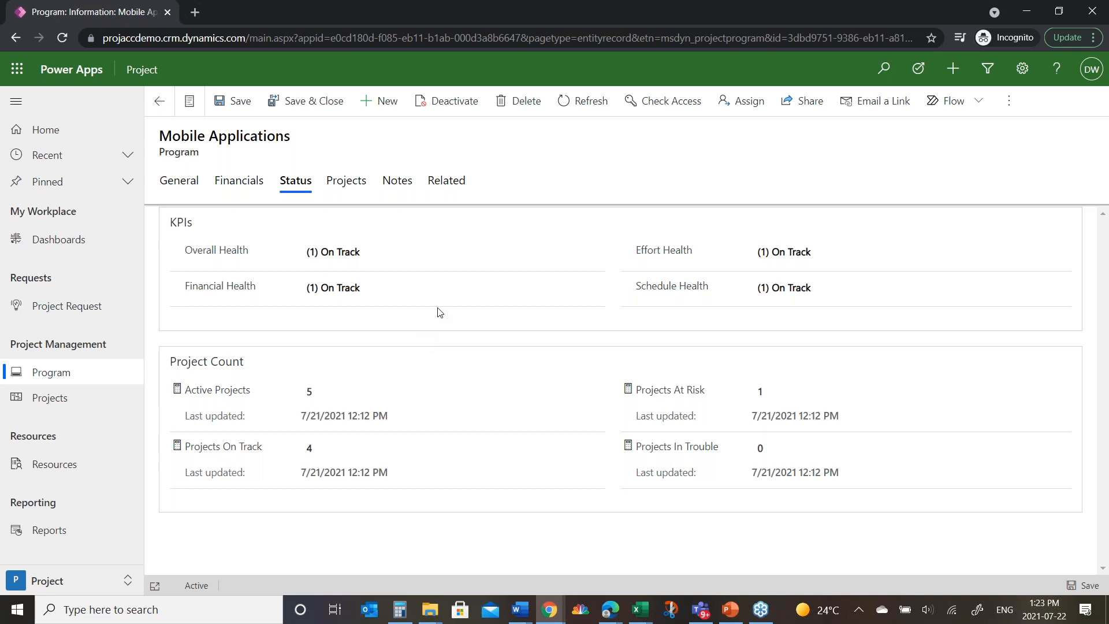
click(347, 182)
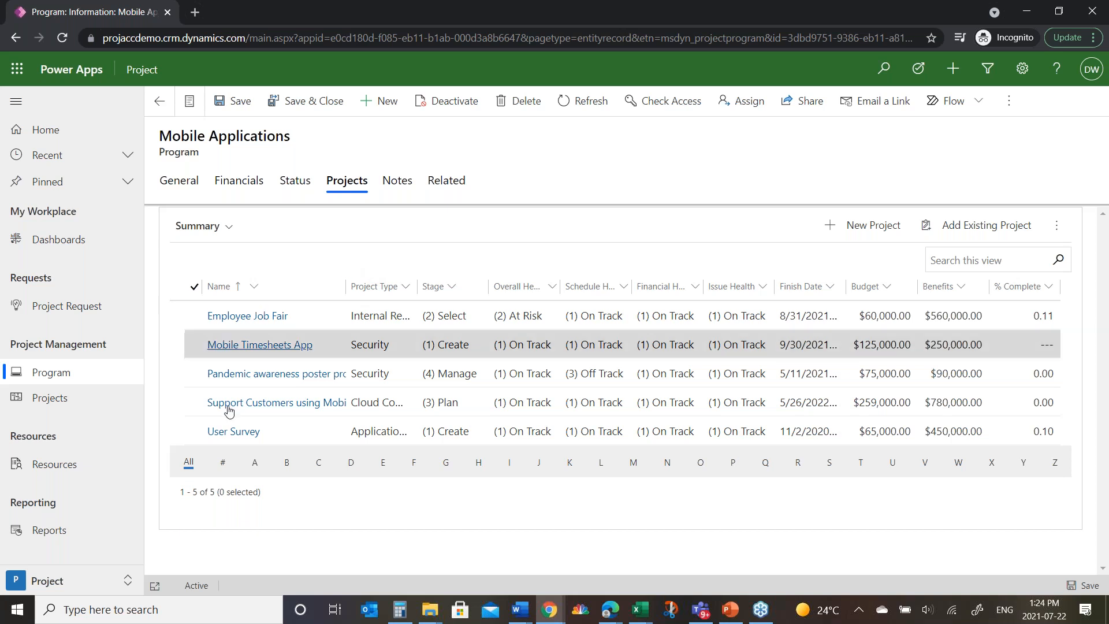
Step: Review the active projects list grouped by Stage and return it to no grouping
click(45, 403)
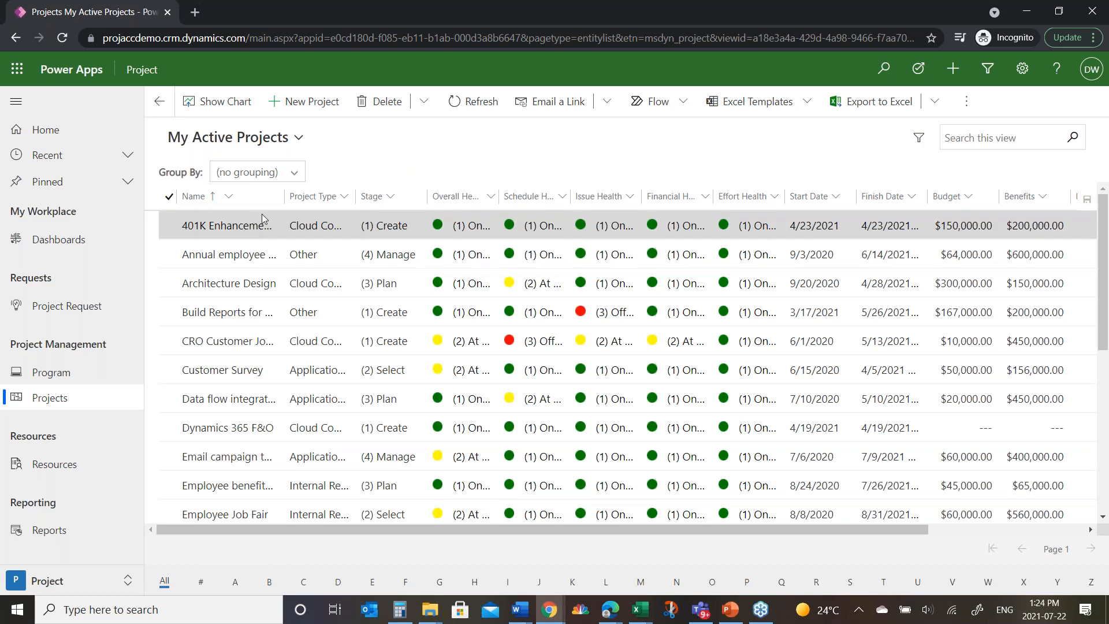
click(296, 173)
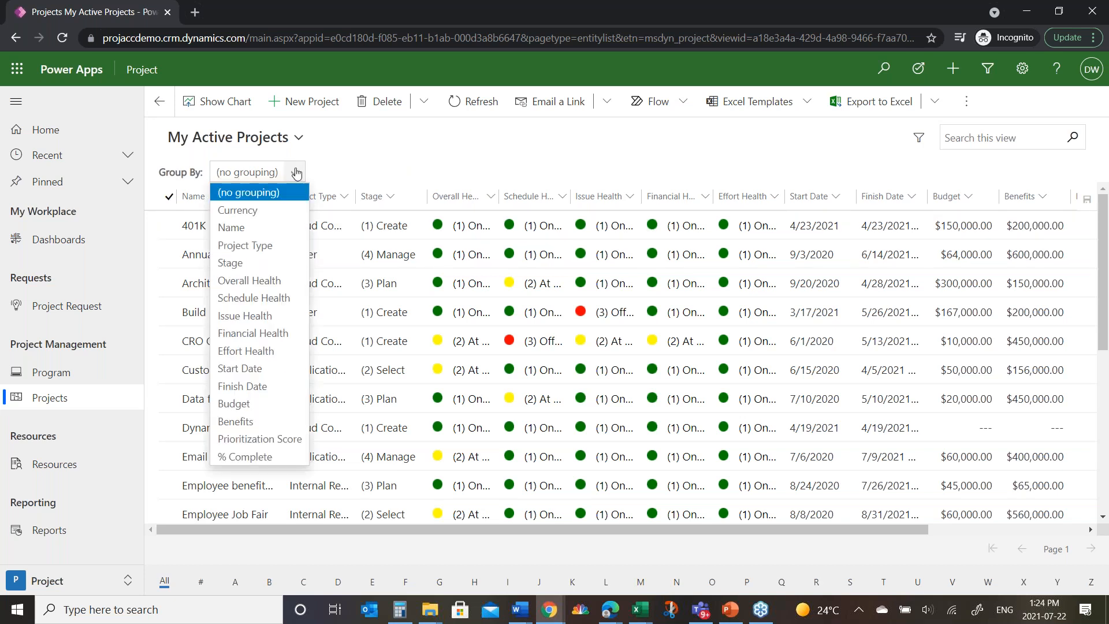
click(251, 267)
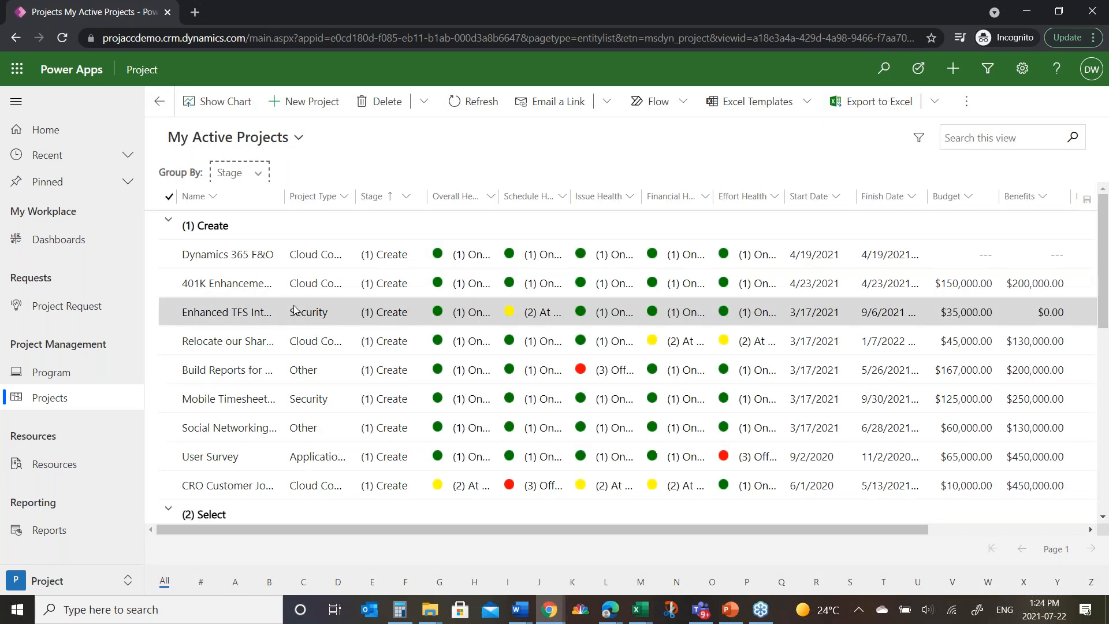
scroll(294, 310, down, 8)
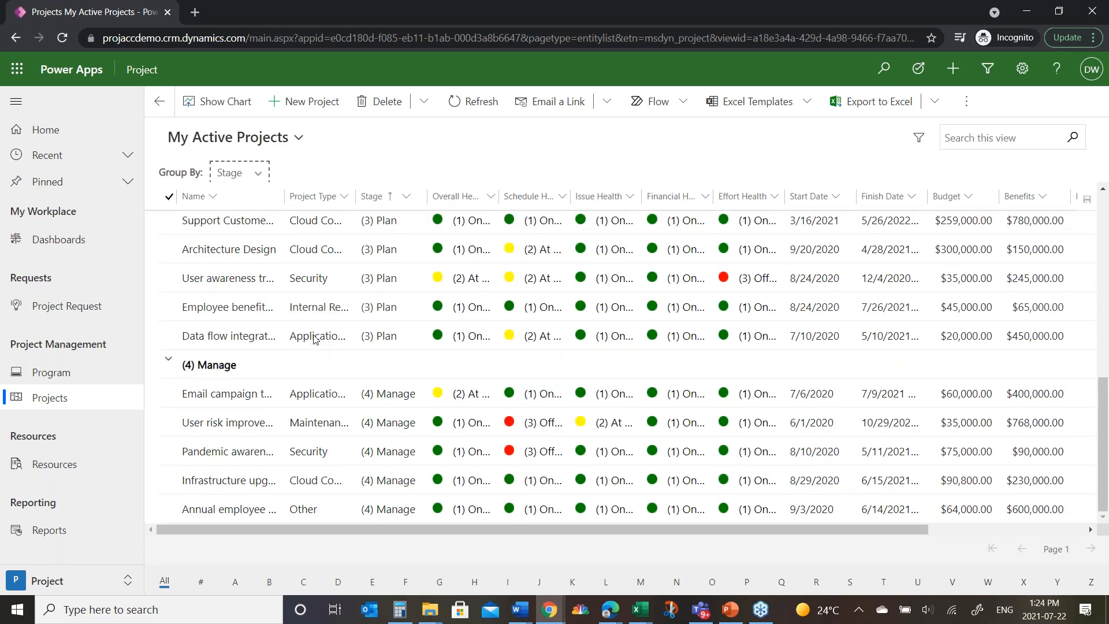
scroll(314, 339, up, 8)
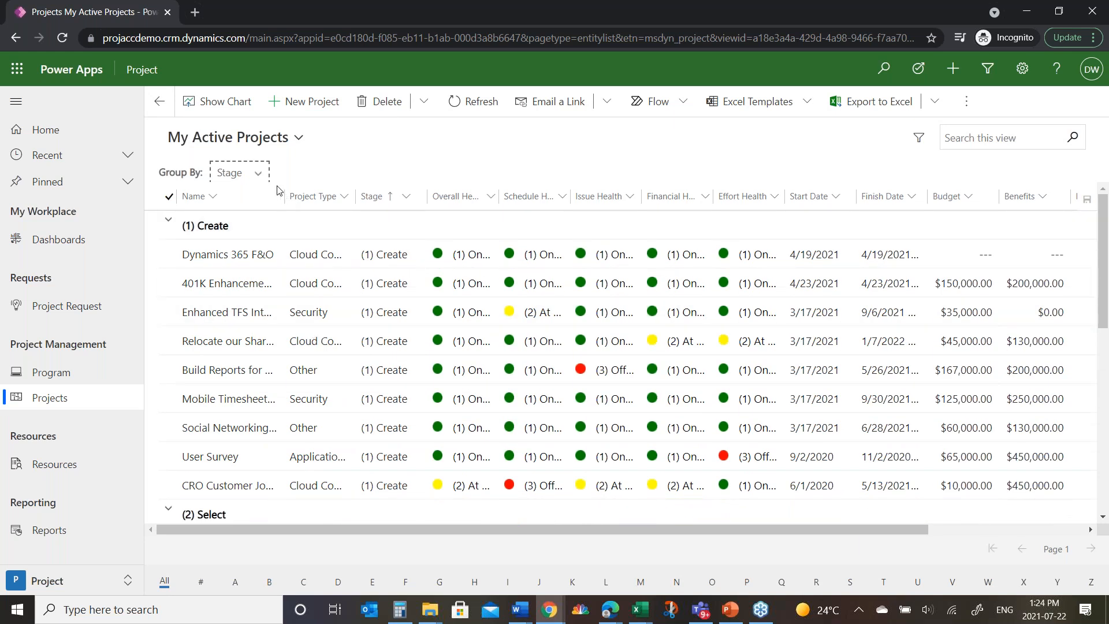
click(258, 172)
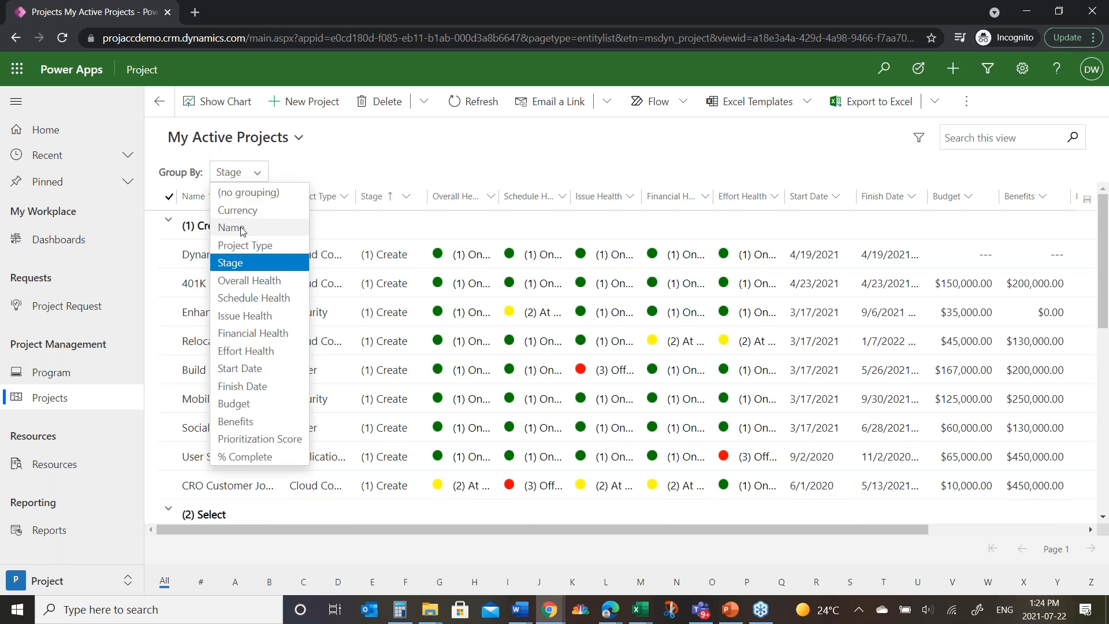
click(248, 192)
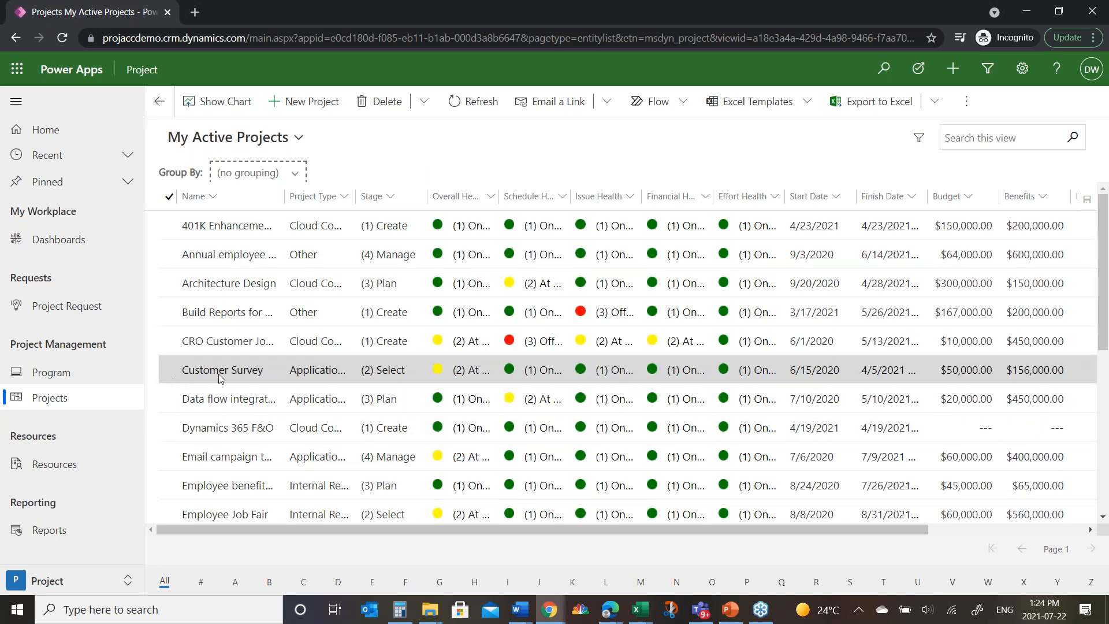
Step: Set the Financial Health of the Customer Survey project to (2) At Risk directly in the projects list
click(414, 375)
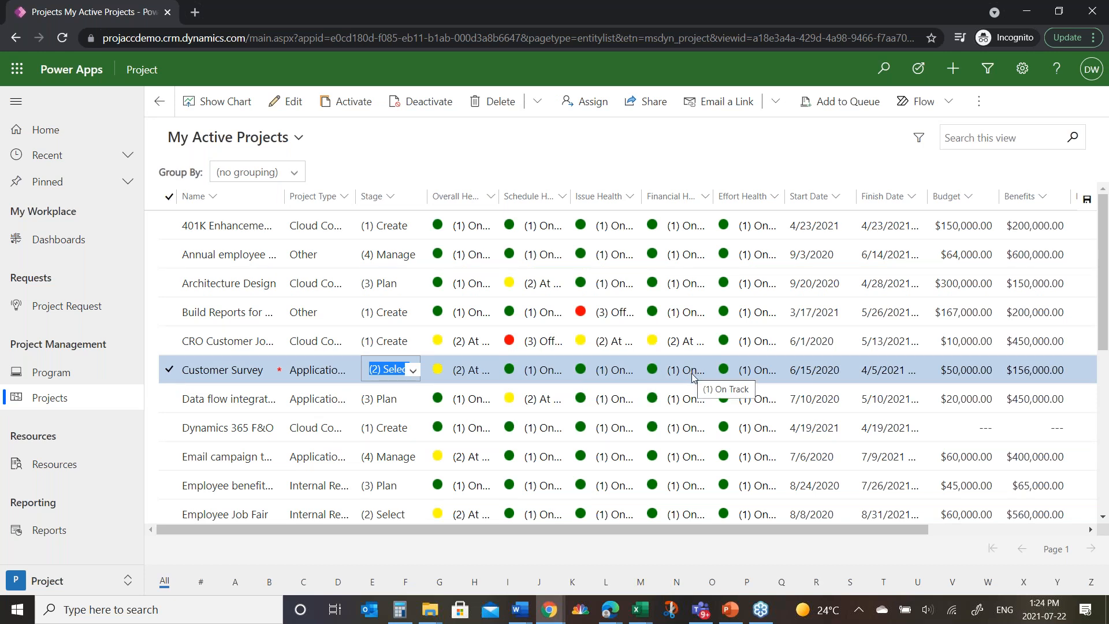
click(695, 374)
click(697, 374)
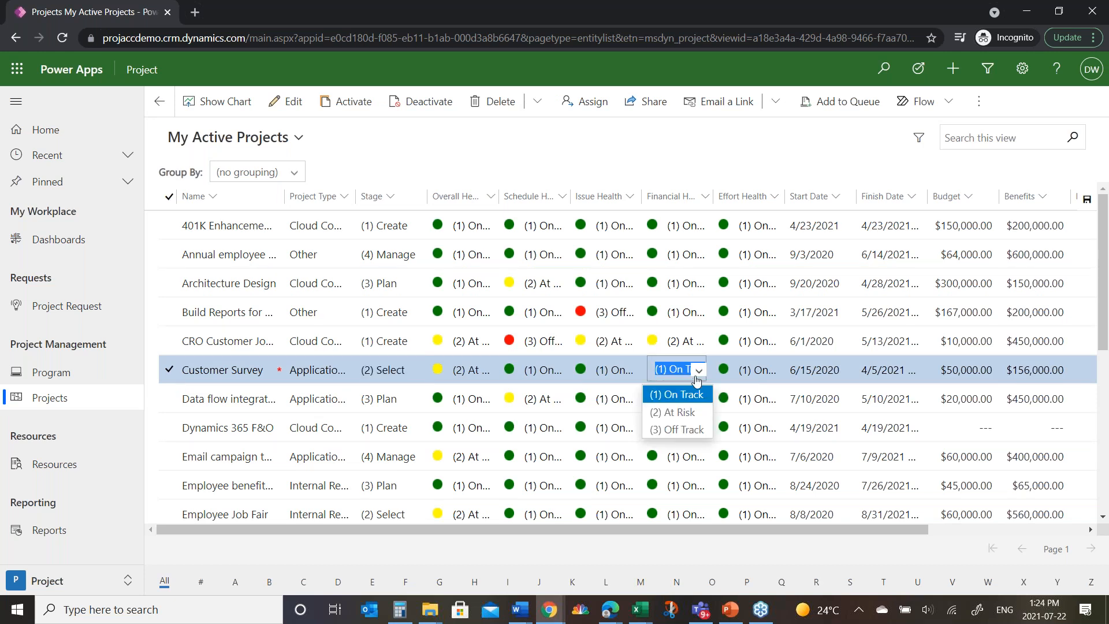
click(687, 414)
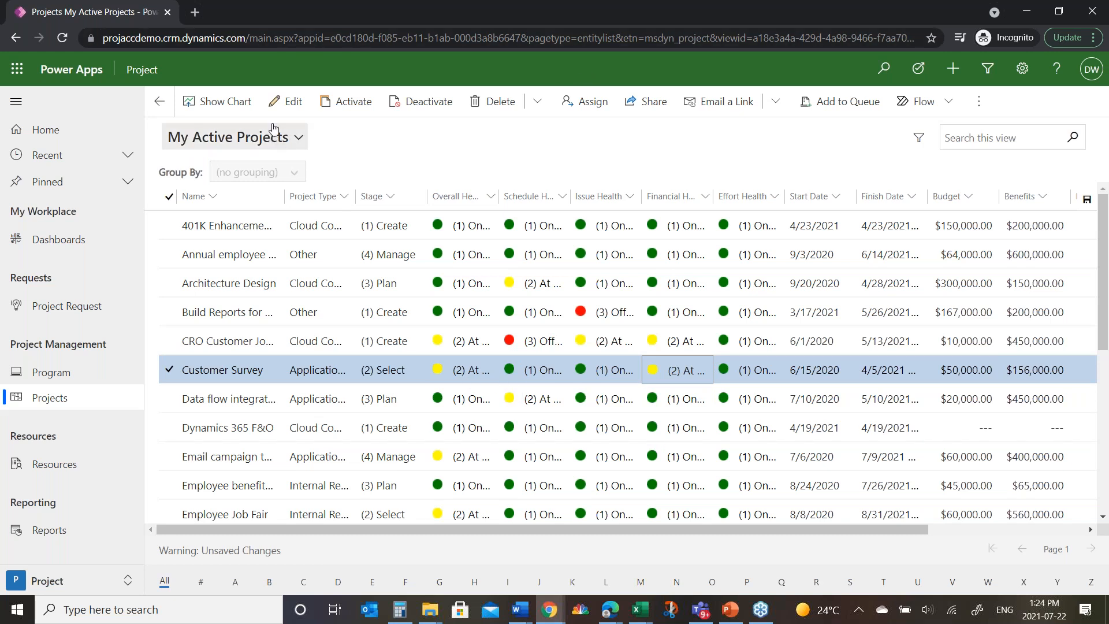
Step: Look over the available project views, and display and close the Active Issues by Business Unit chart
click(300, 139)
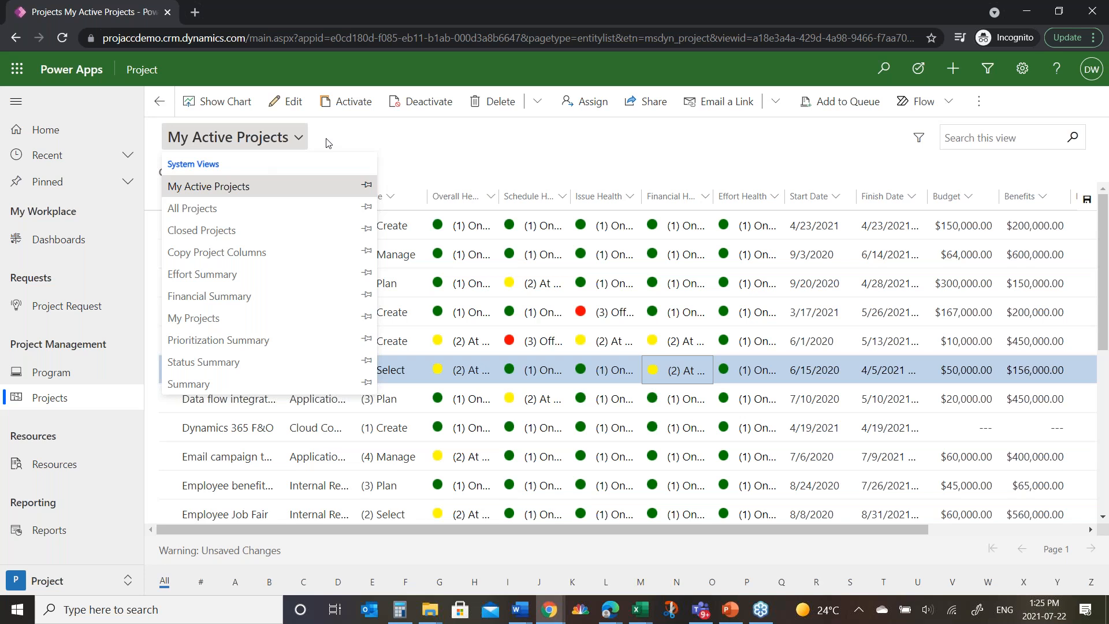
click(241, 150)
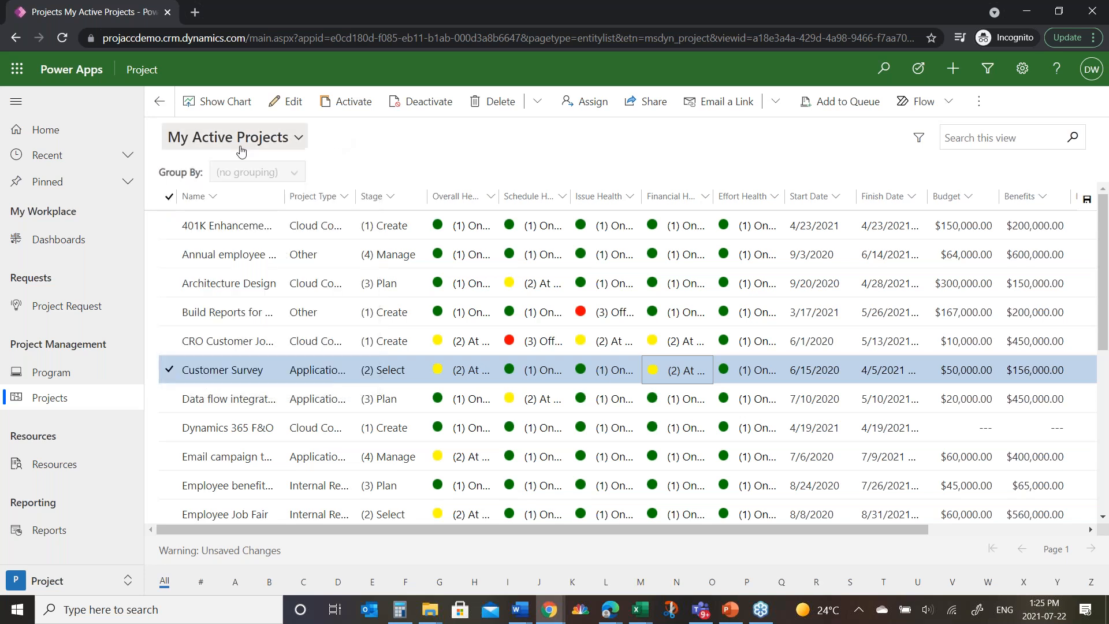
click(211, 104)
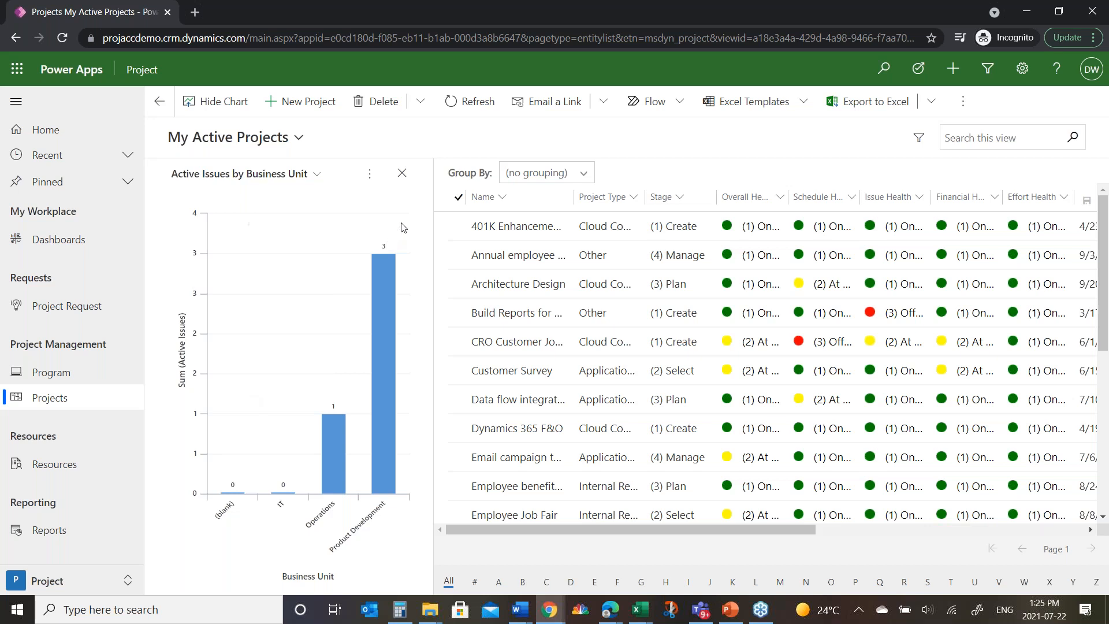
click(402, 173)
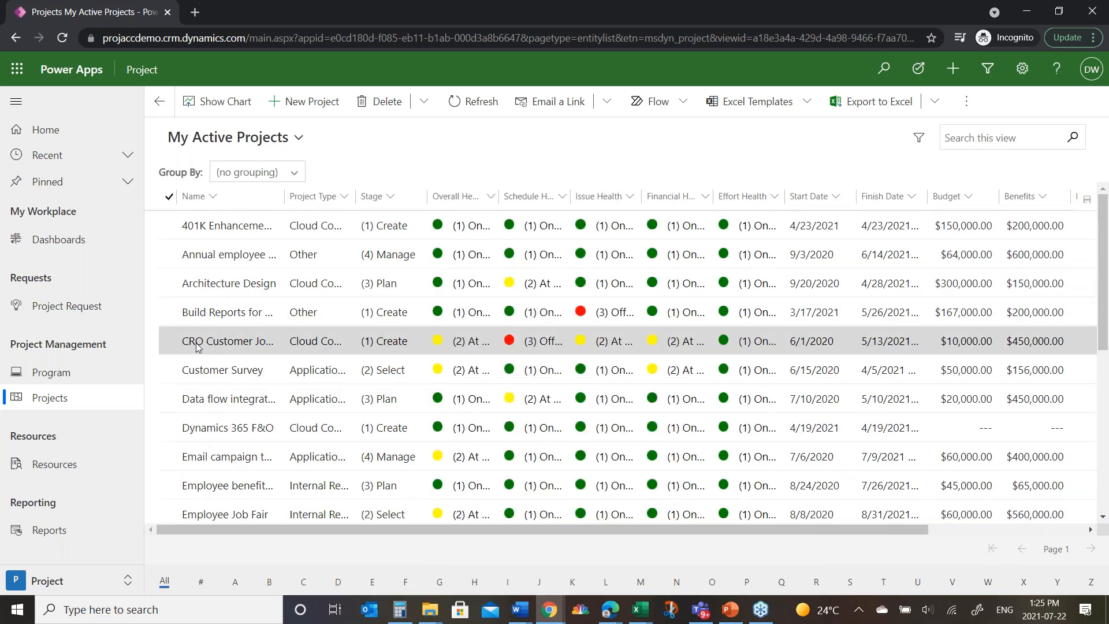
Step: Open the Customer Survey project and review its summary, including general, schedule, effort, financial and benefit details
double_click(174, 372)
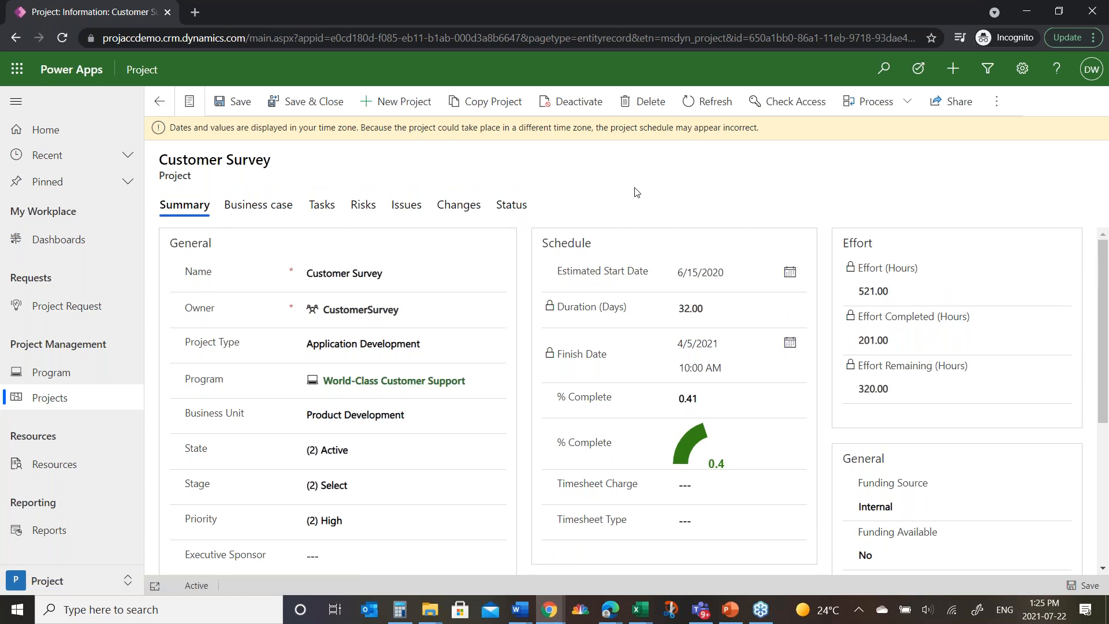
scroll(262, 339, down, 3)
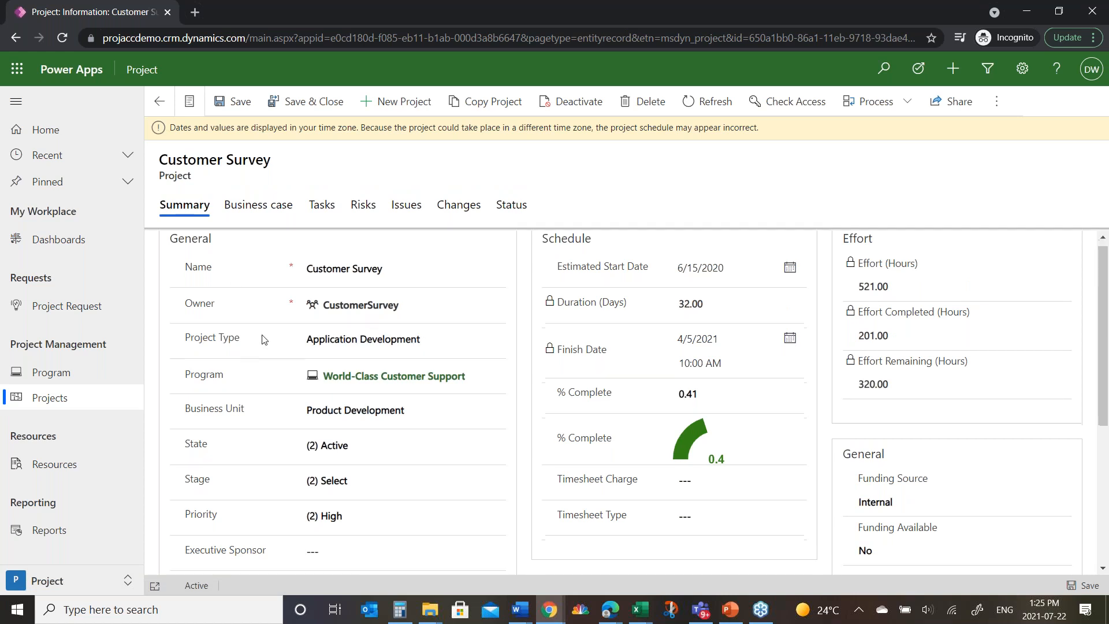
scroll(263, 339, up, 3)
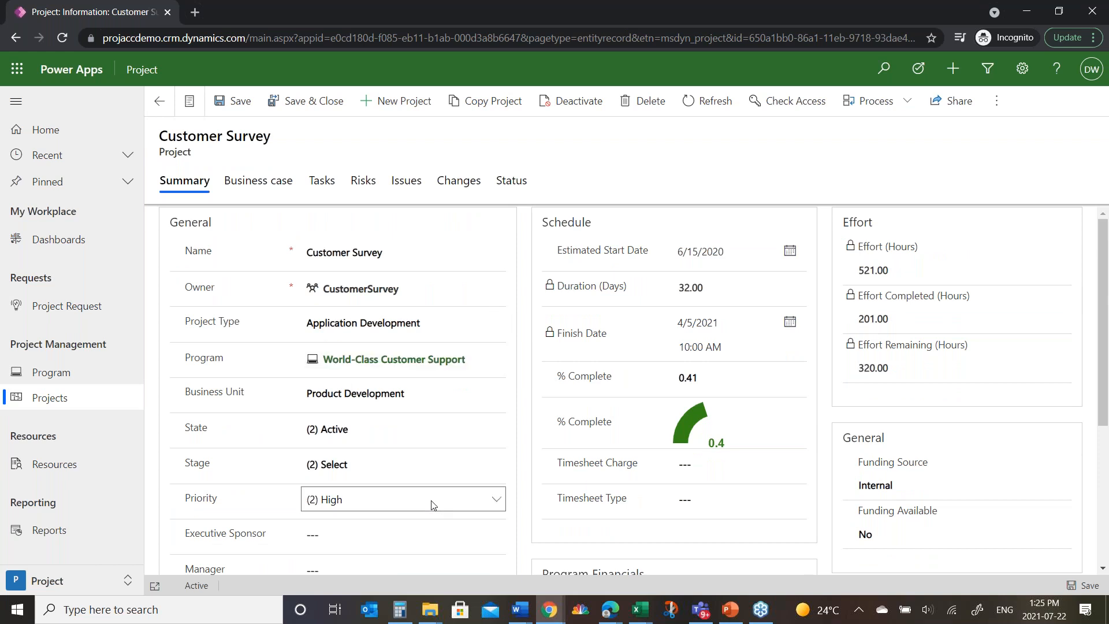
scroll(418, 483, down, 2)
scroll(742, 416, up, 2)
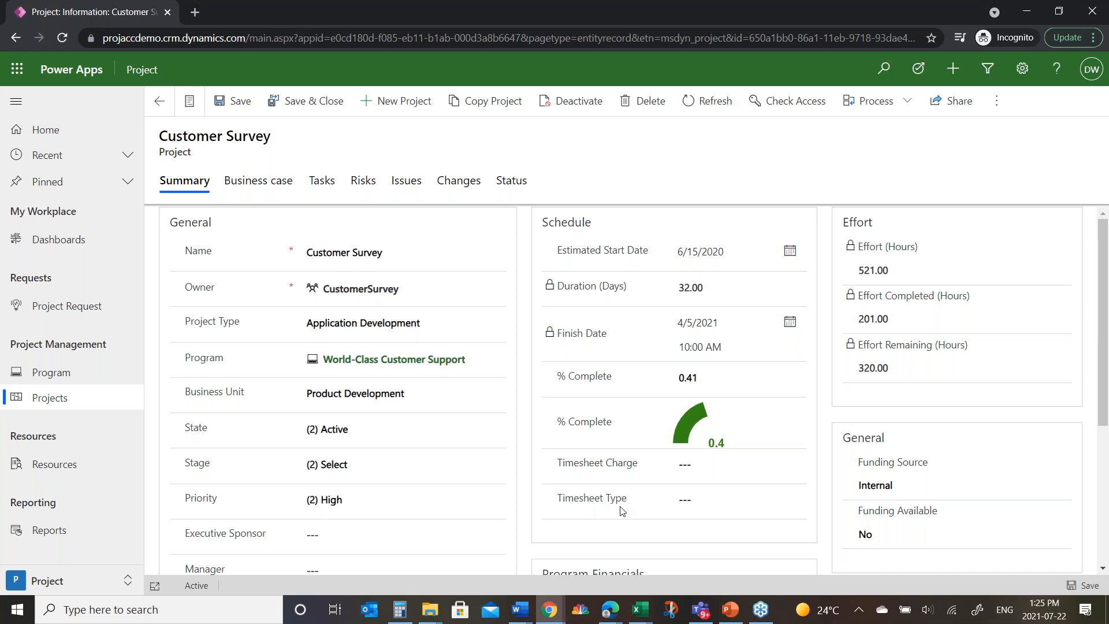
scroll(453, 479, down, 4)
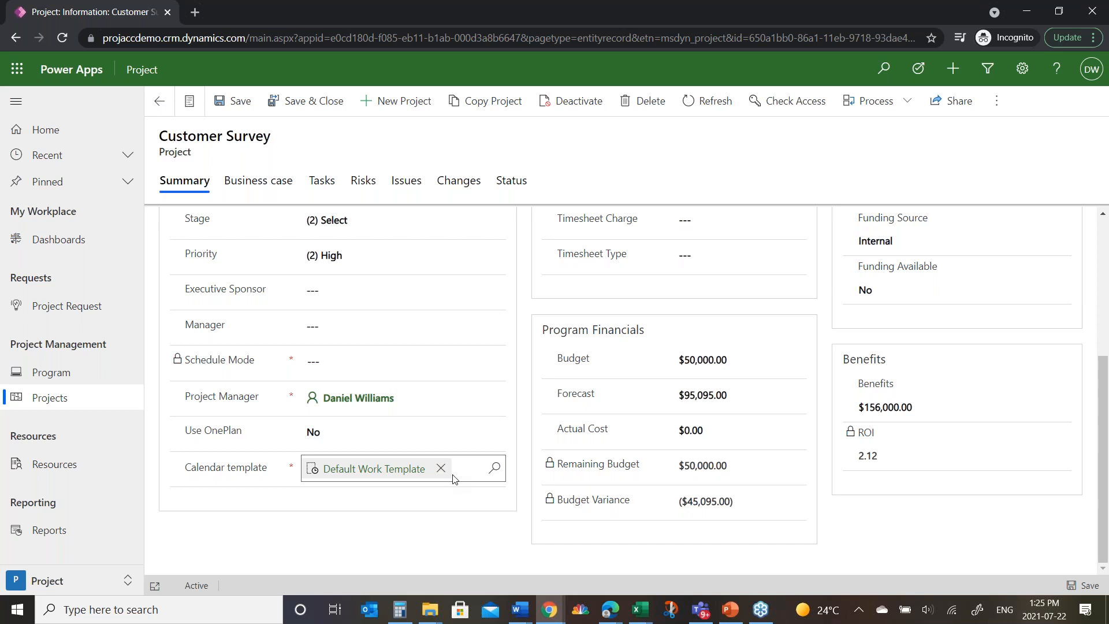
Step: Review the Customer Survey project's business case, including its narrative and prioritization details
scroll(452, 479, up, 4)
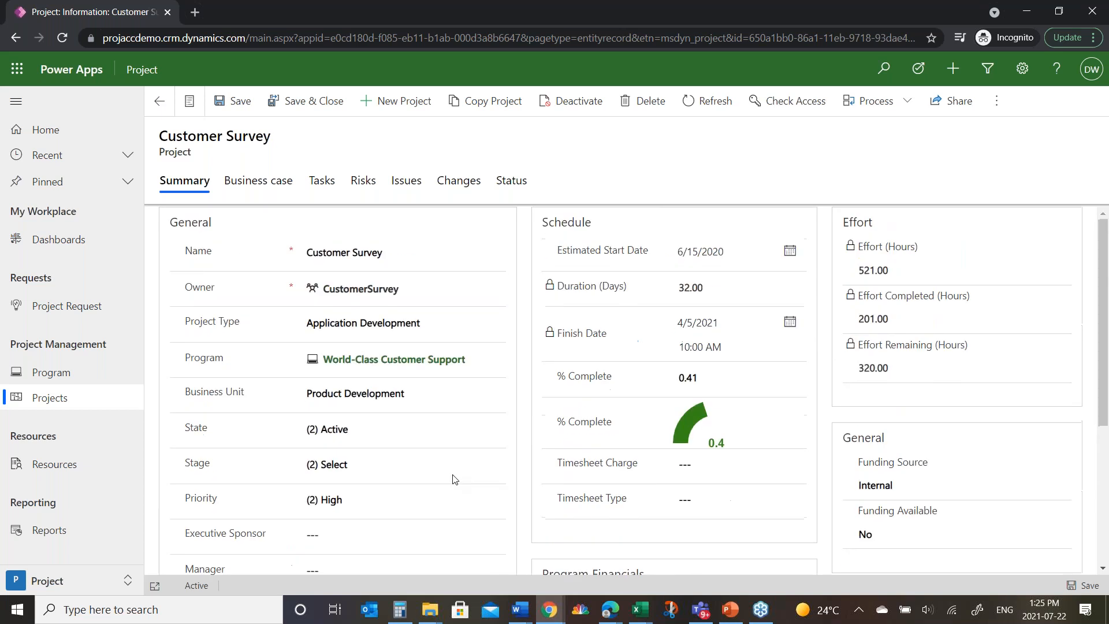
click(256, 189)
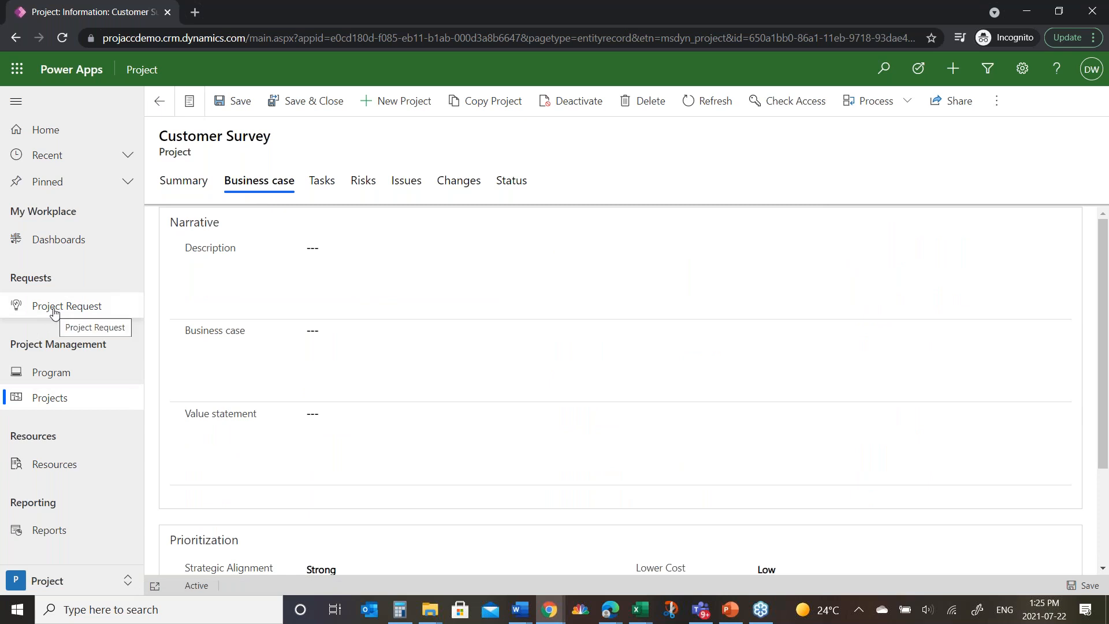
scroll(403, 444, down, 3)
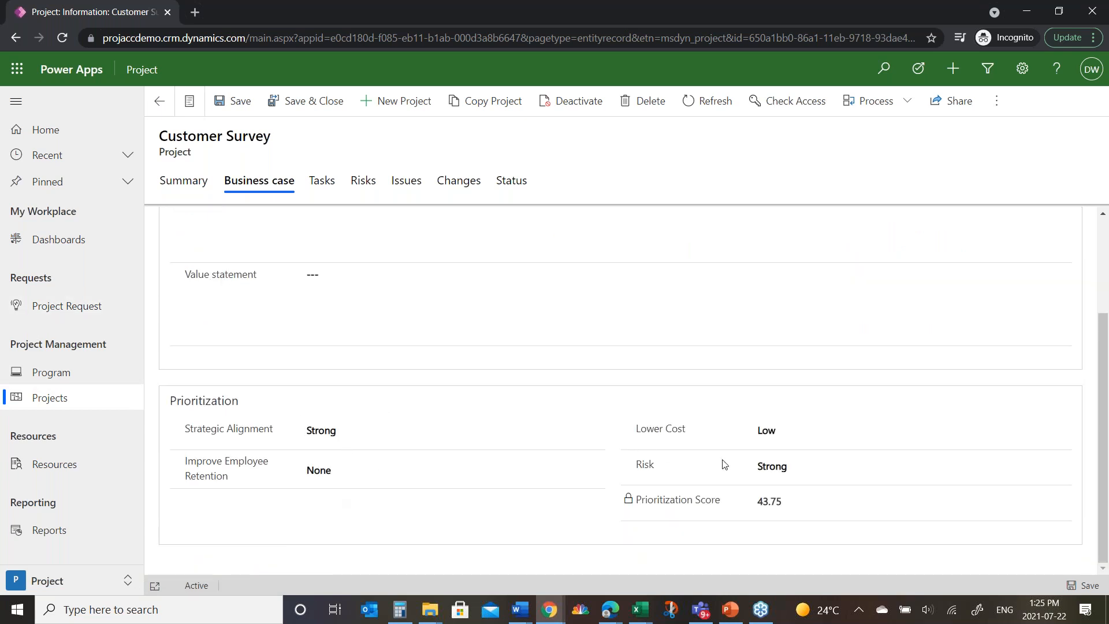
scroll(416, 425, up, 3)
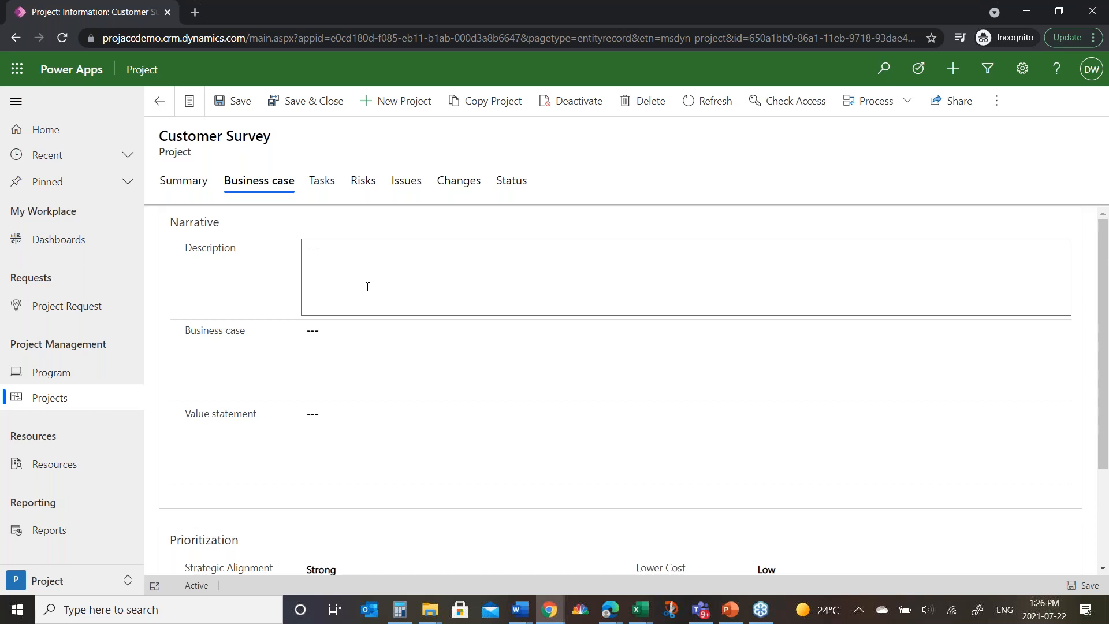
Step: Look over the project's lists of risks, issues and changes
click(367, 191)
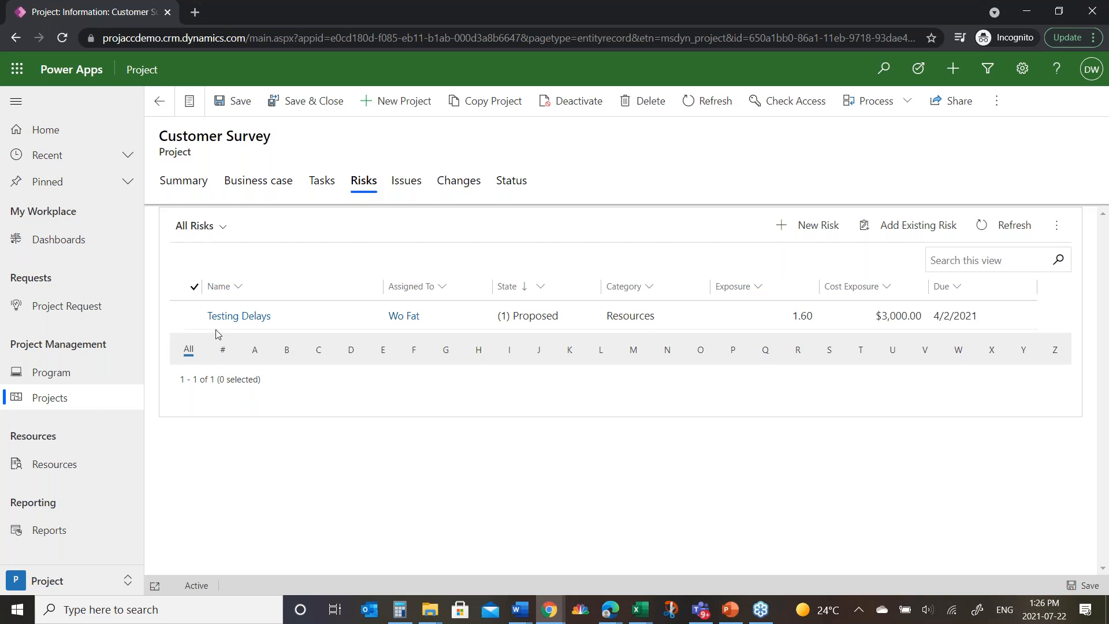
click(407, 182)
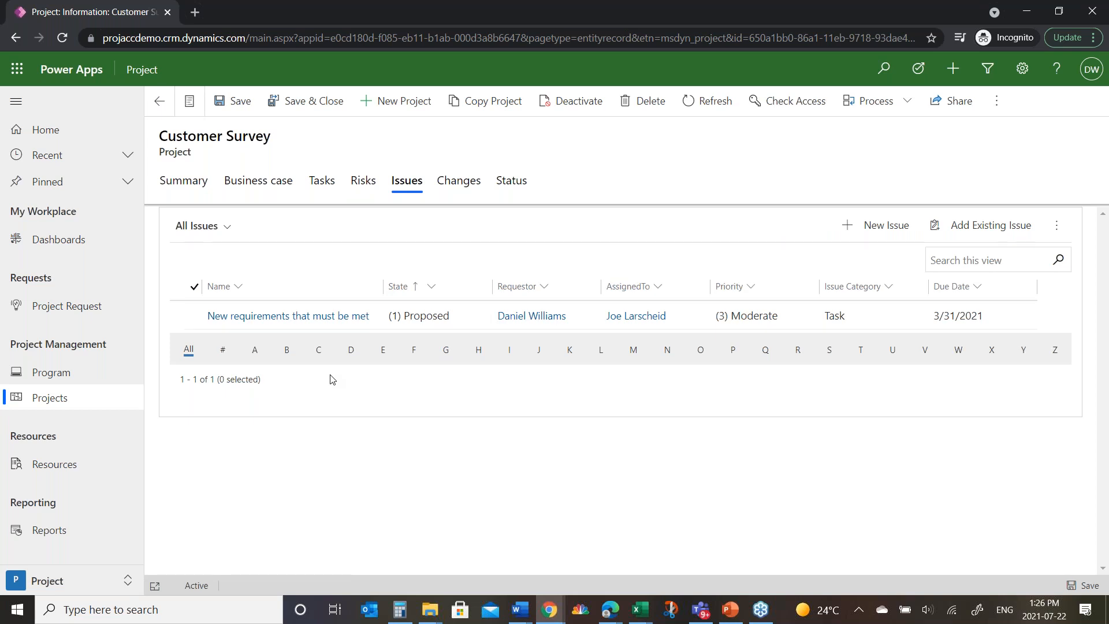
click(459, 181)
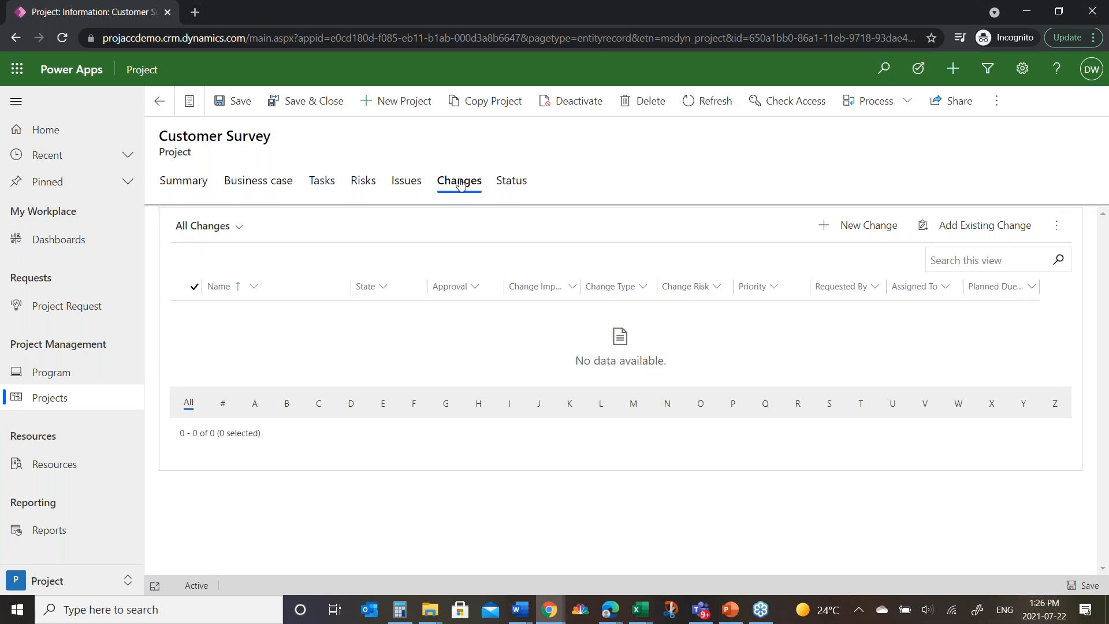
Step: Create a new status report from the project's status page and name it July Report
click(514, 181)
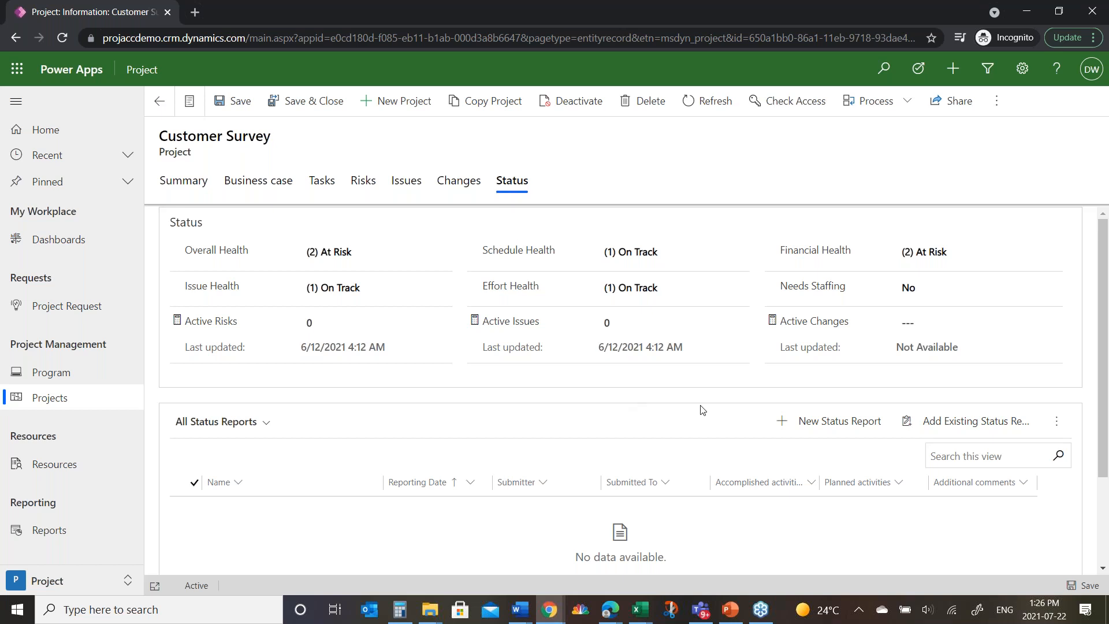
click(847, 421)
click(357, 213)
text(July Report)
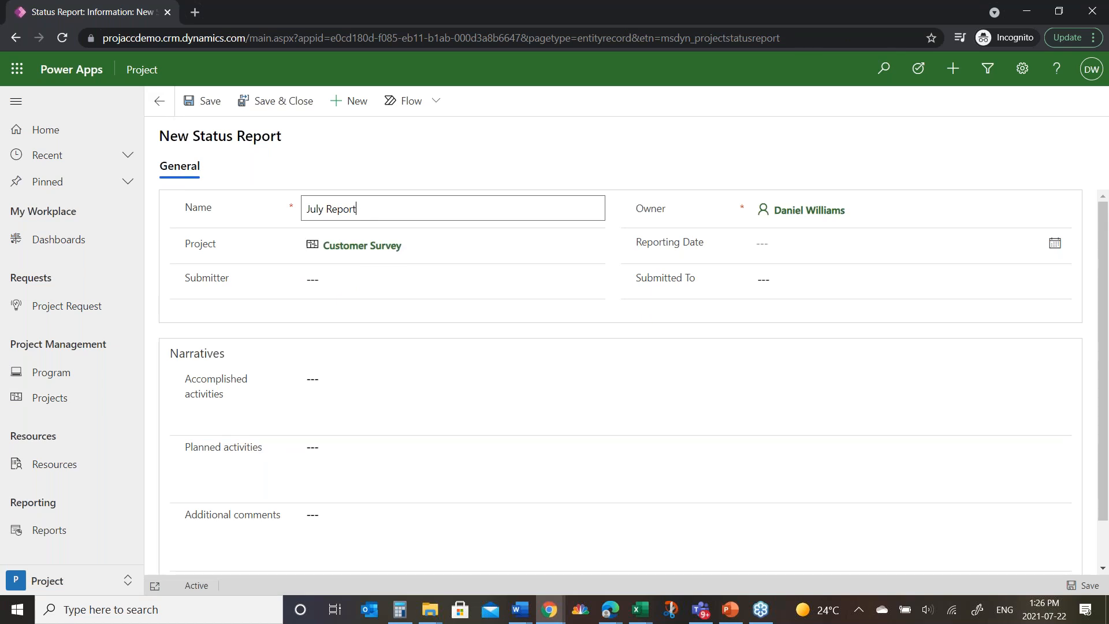
Step: Fill in the report's submitter and recipient, set the reporting date to 7/22/2021, and save and close the report
click(341, 279)
click(339, 327)
click(781, 246)
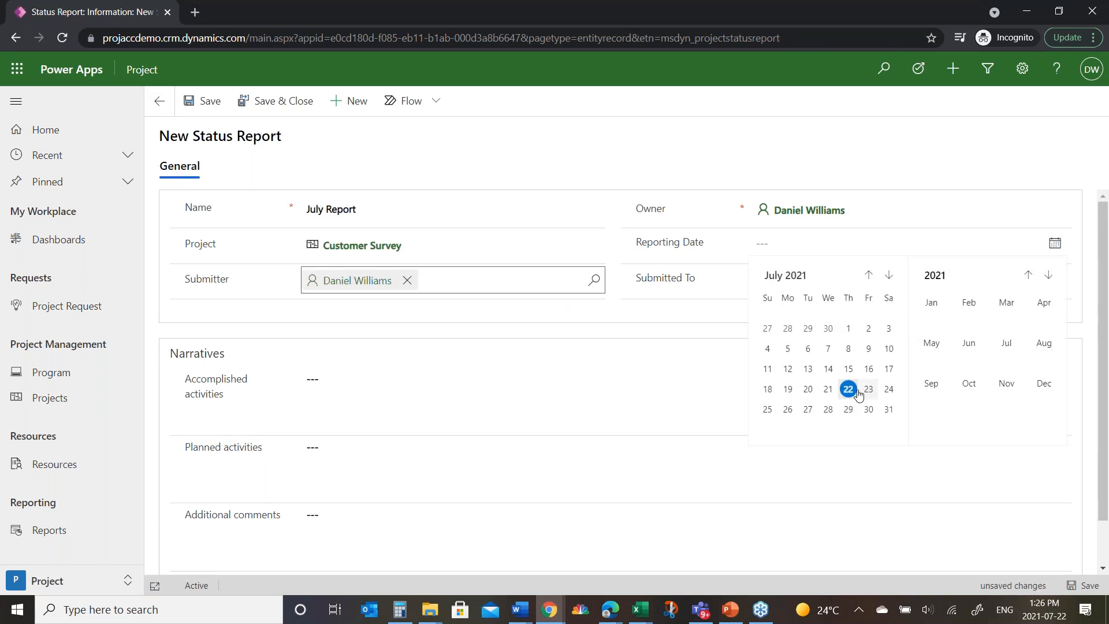
click(847, 389)
click(797, 281)
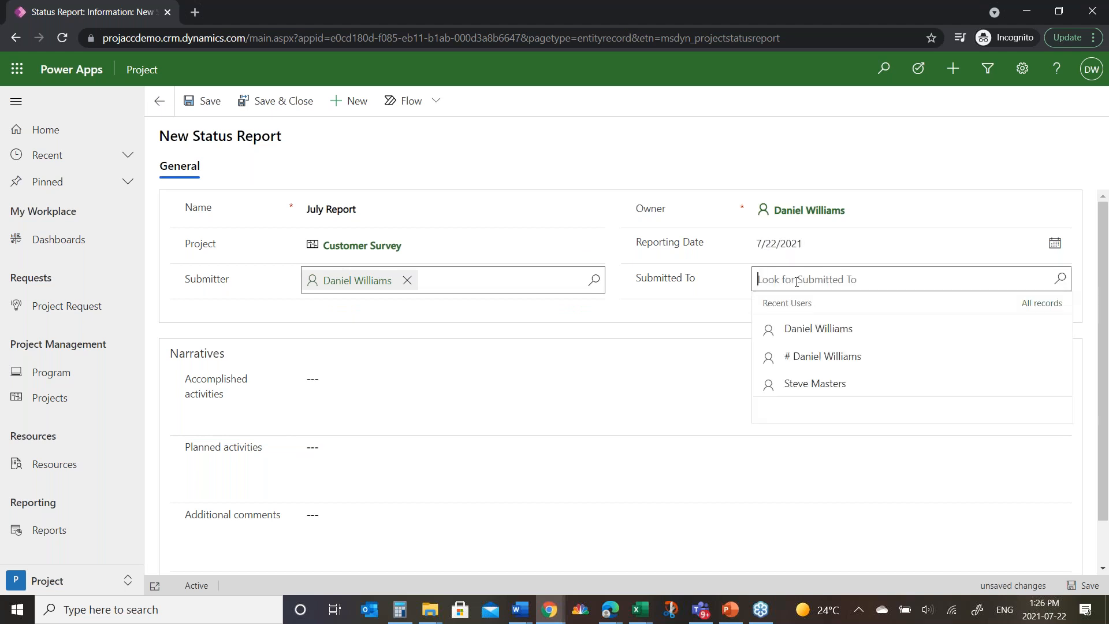
click(808, 384)
click(391, 395)
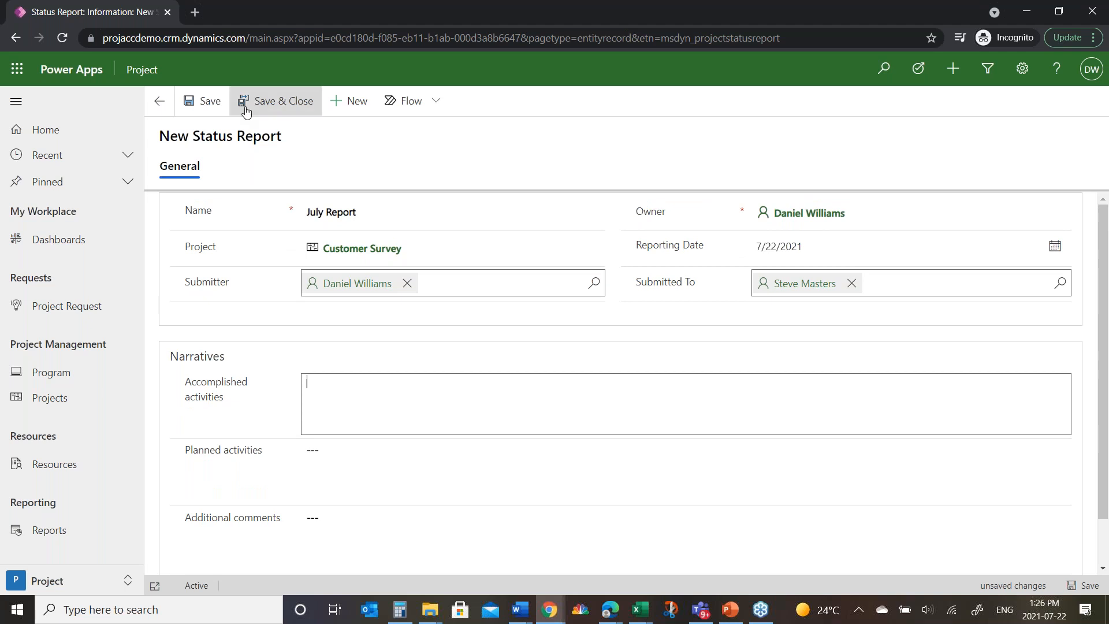
click(254, 103)
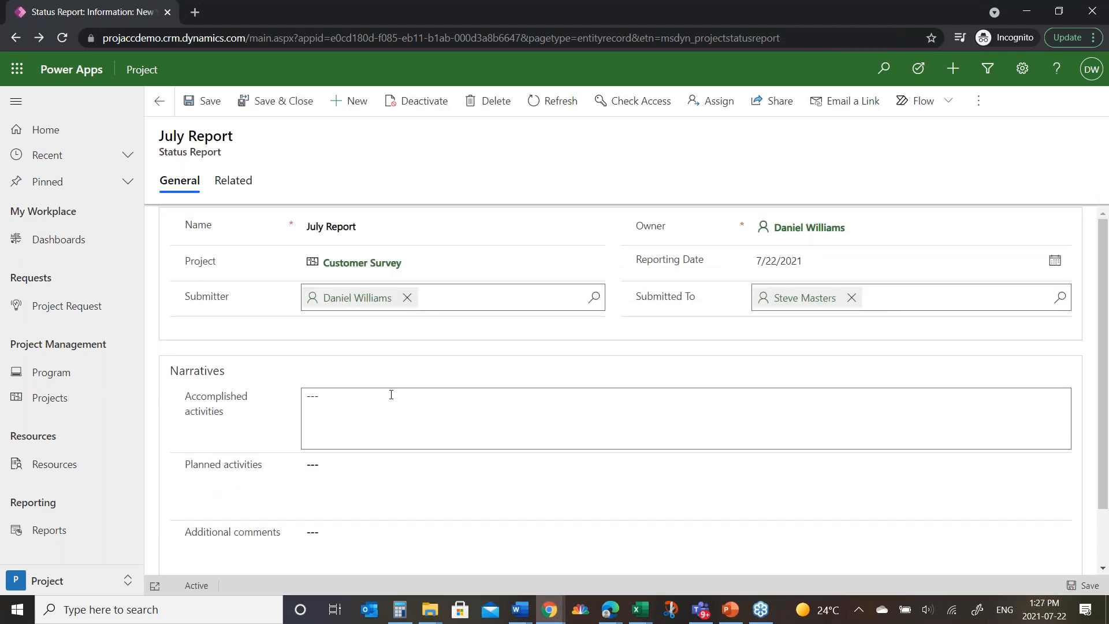
click(290, 104)
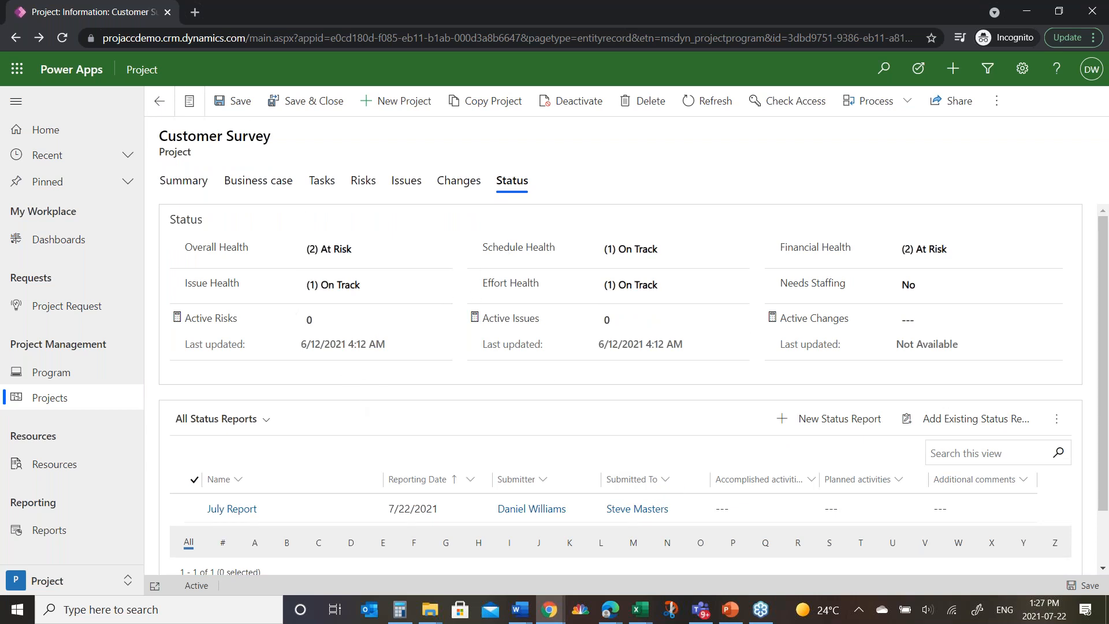
Step: Review the project's full task schedule in the grid view, from Survey Focus to Project complete, dismissing the timezone notice
click(322, 183)
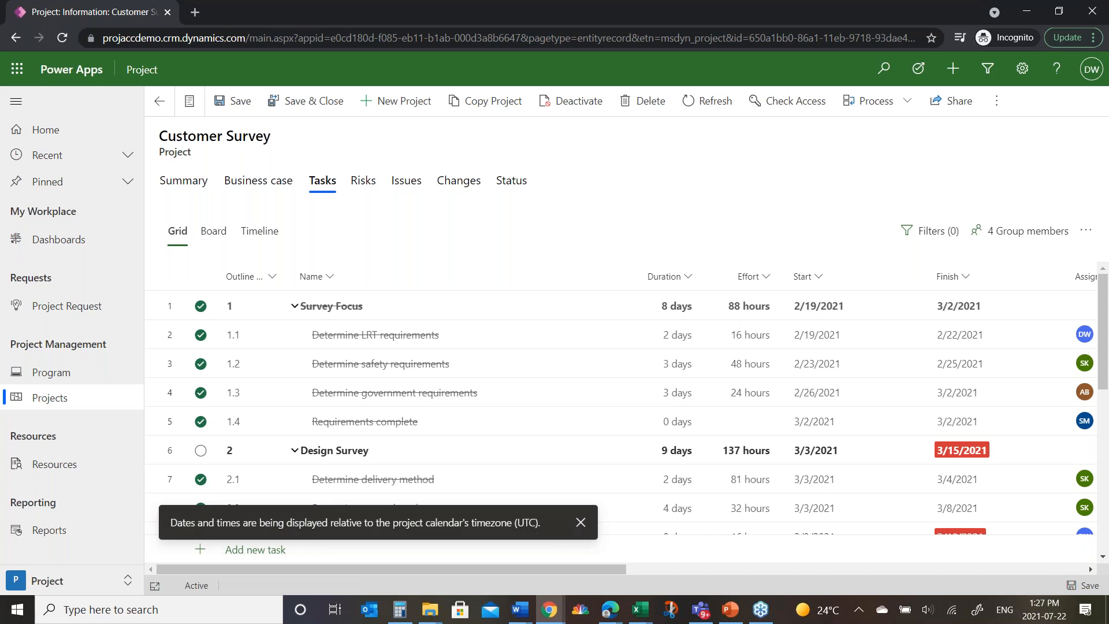
scroll(480, 337, down, 4)
scroll(479, 341, up, 4)
scroll(480, 342, down, 3)
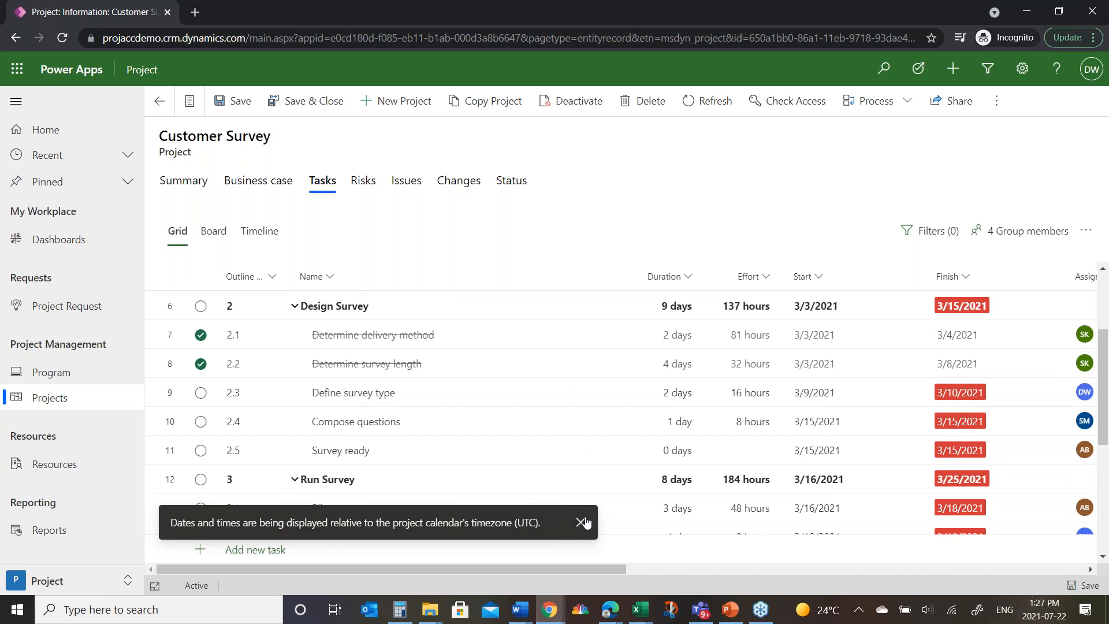
click(580, 523)
scroll(531, 369, down, 5)
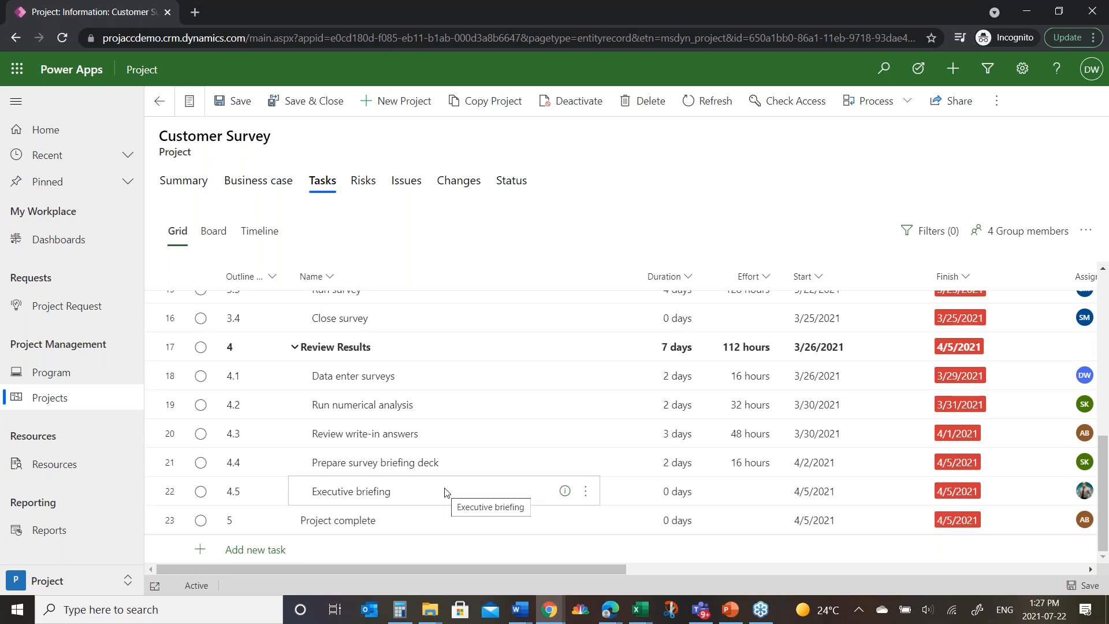
scroll(436, 481, up, 3)
scroll(435, 482, up, 5)
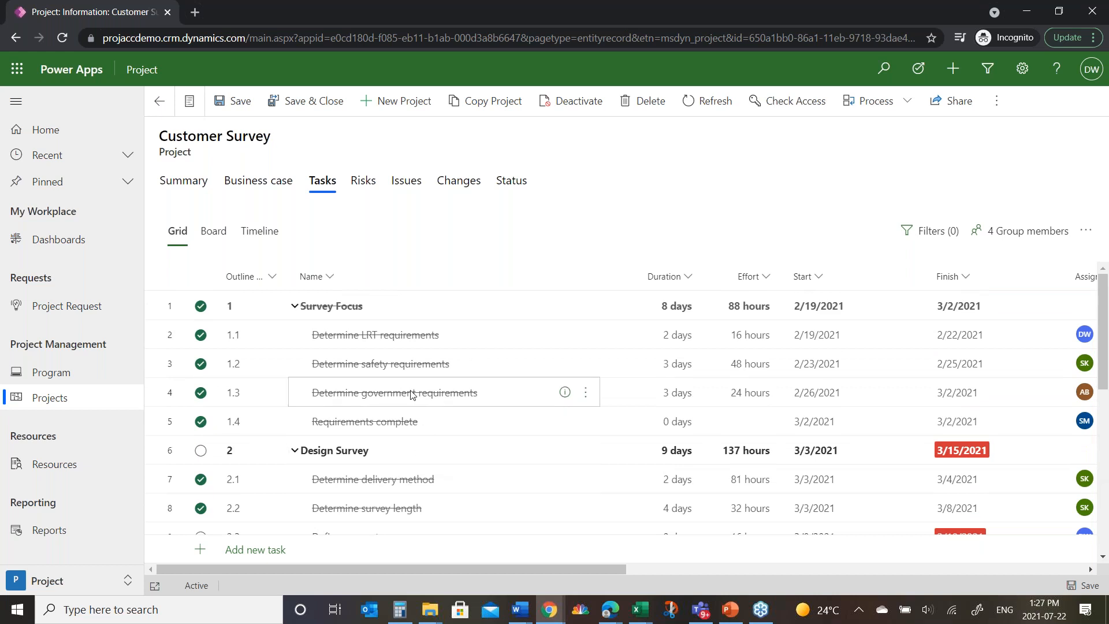
Step: On the task board, move Survey ready to the To-do bucket, and with grouping by Progress move Compose questions to In progress
click(217, 241)
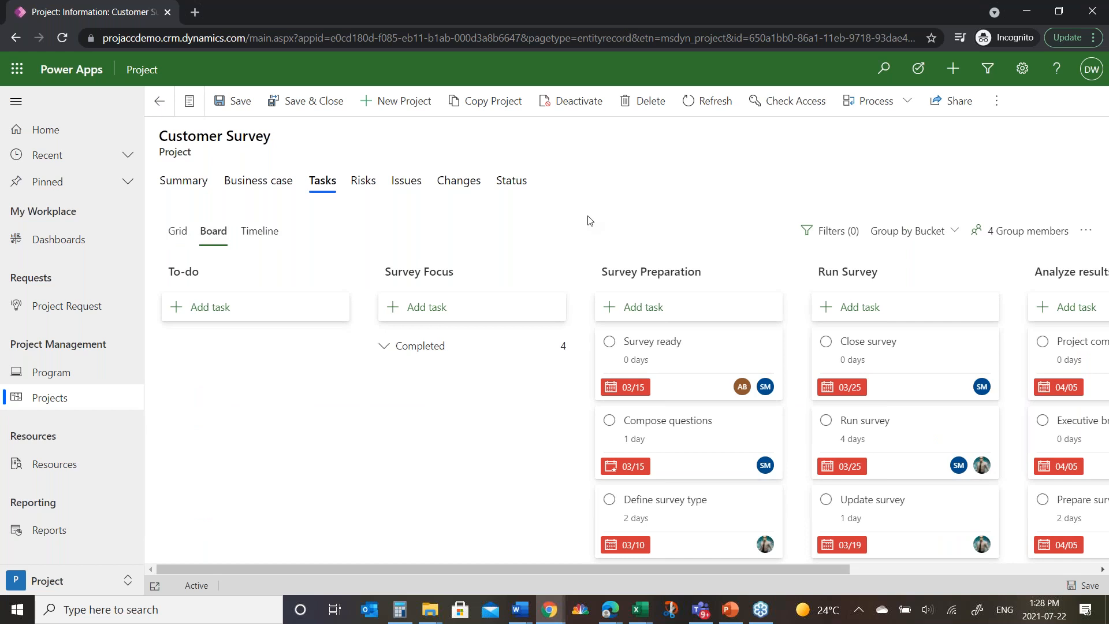
drag(658, 361, 199, 373)
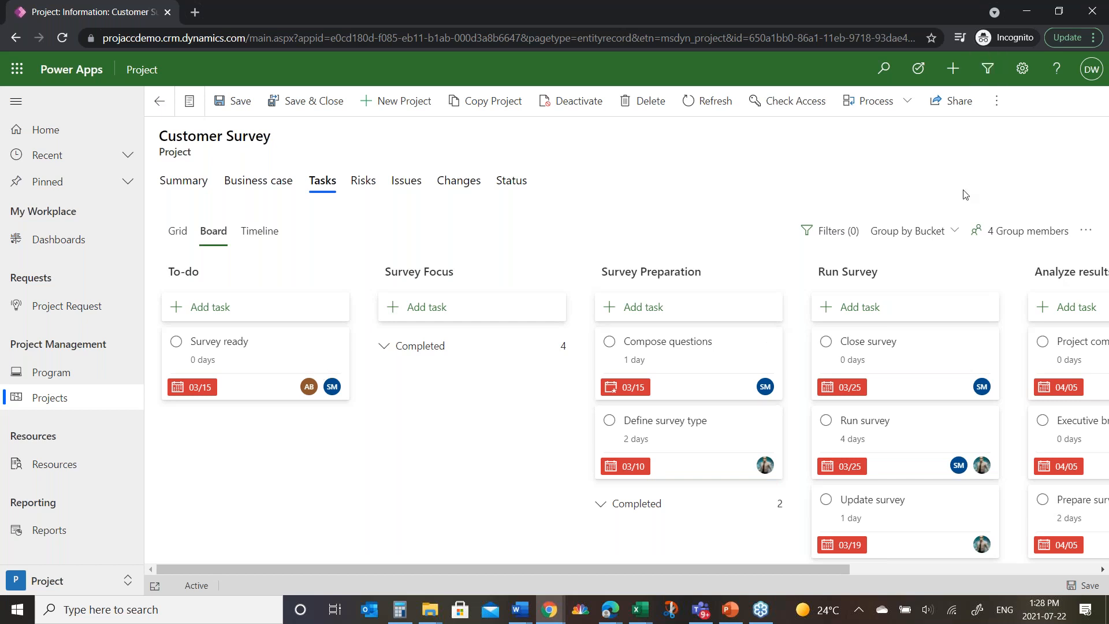
click(911, 230)
click(911, 314)
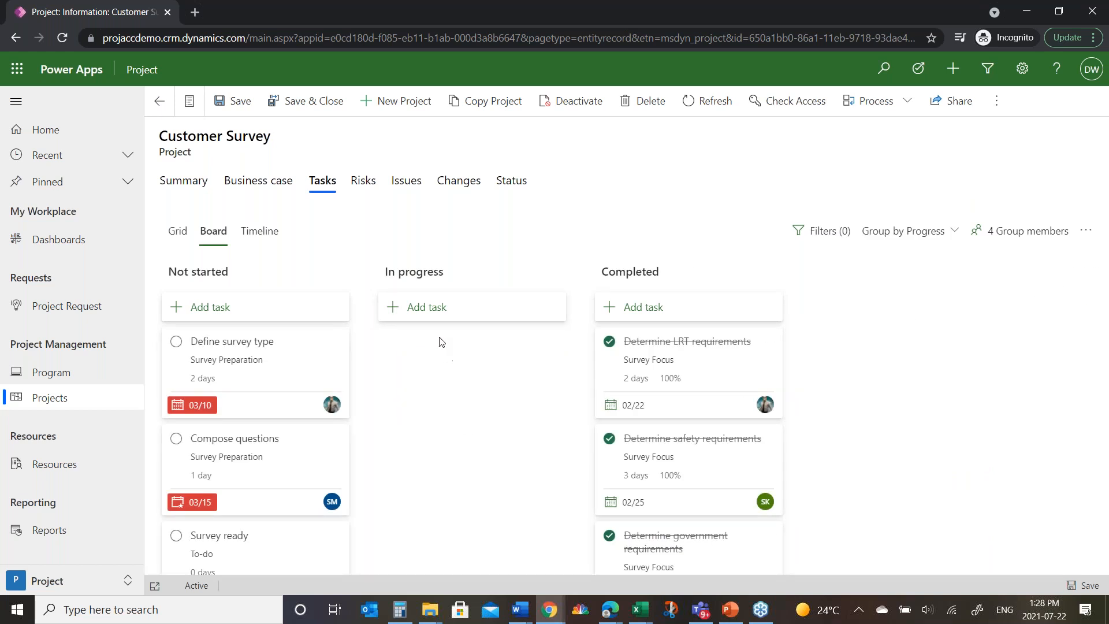
drag(209, 452, 434, 388)
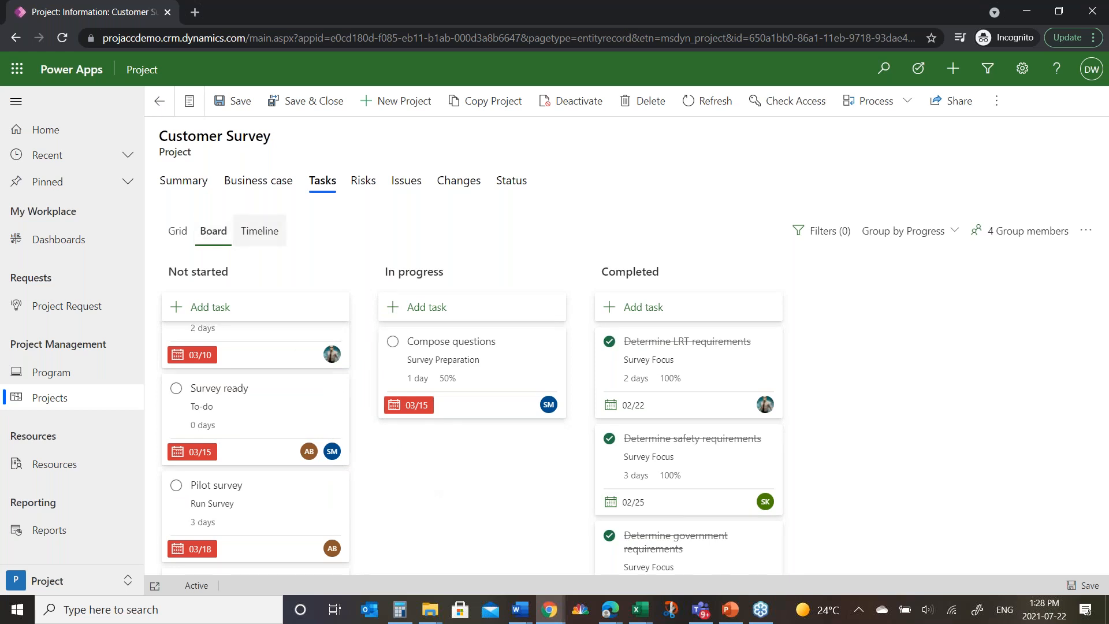
Step: Show the Survey ready task on the project's timeline and zoom the timeline out to cover a longer period
click(259, 231)
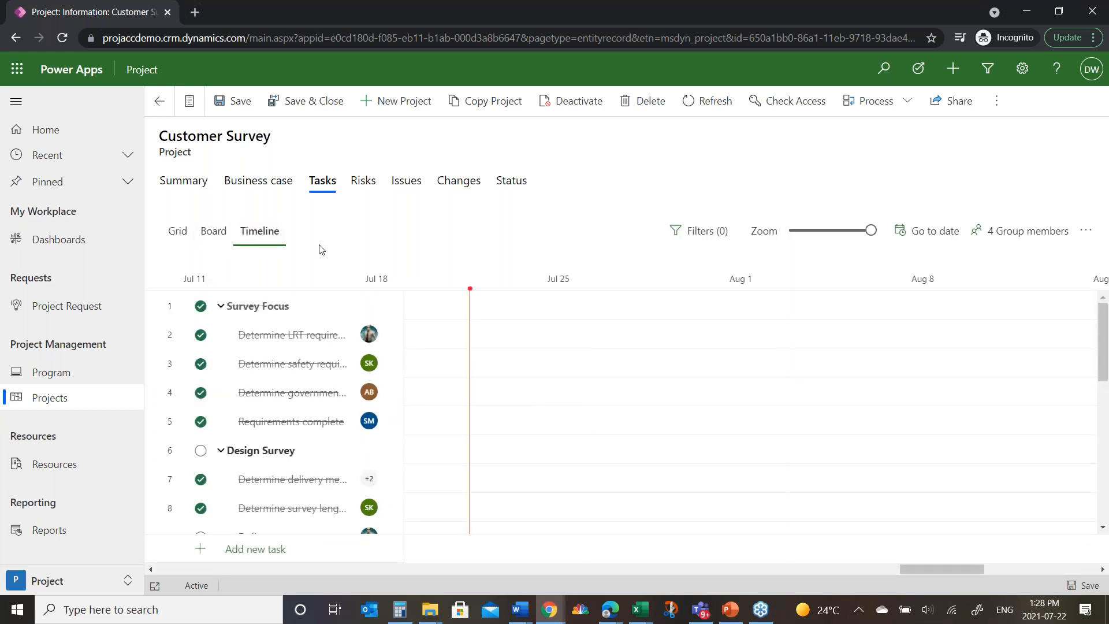
scroll(371, 477, down, 2)
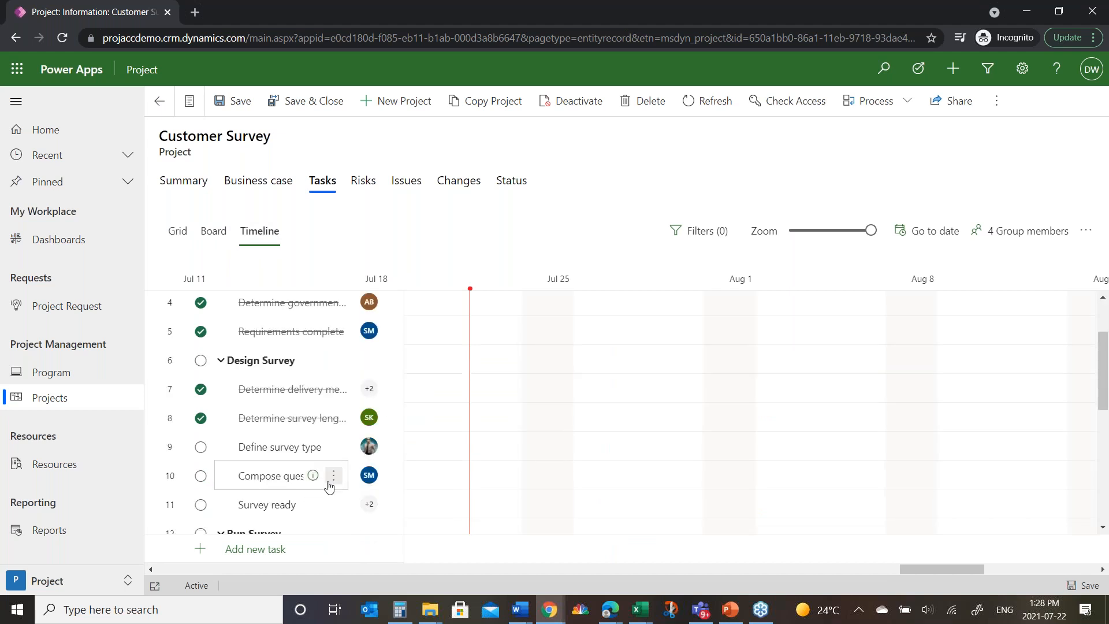
click(334, 504)
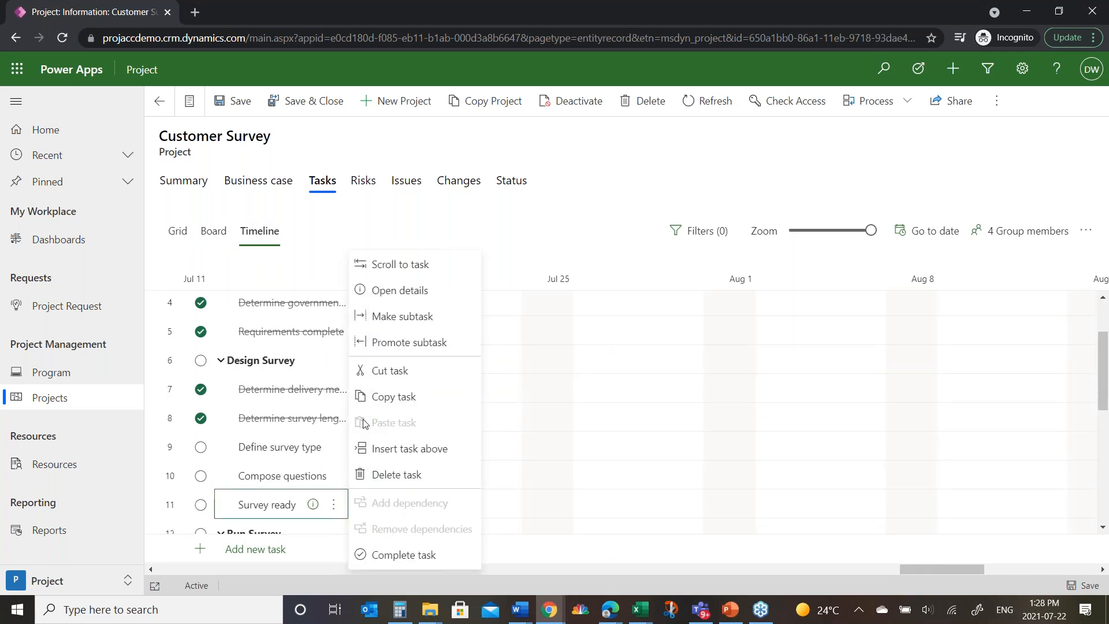
click(413, 265)
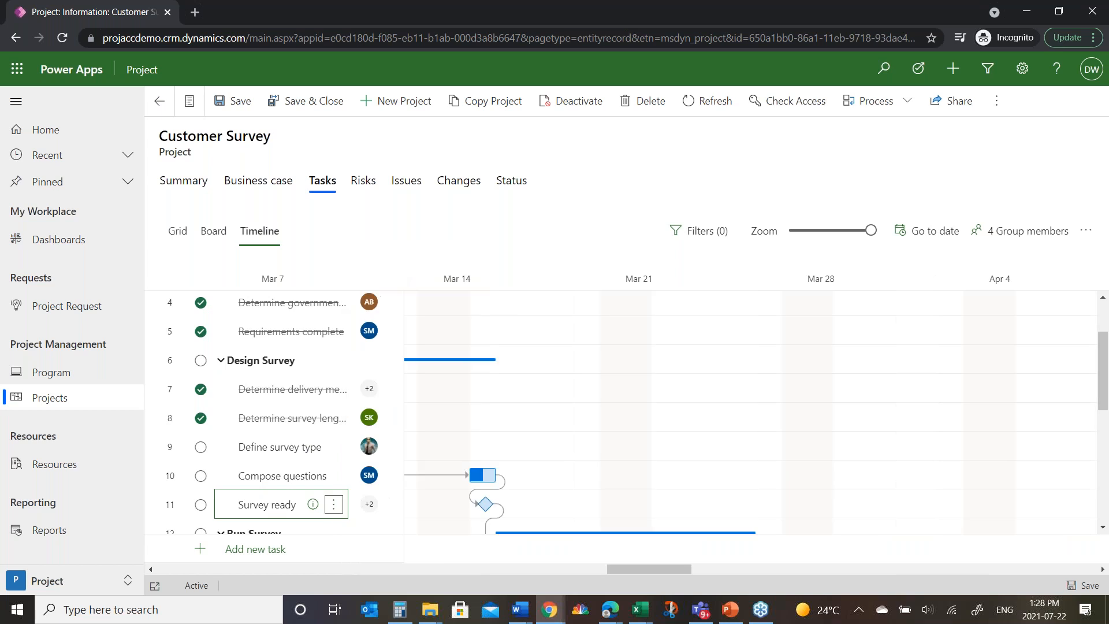
drag(870, 230, 831, 231)
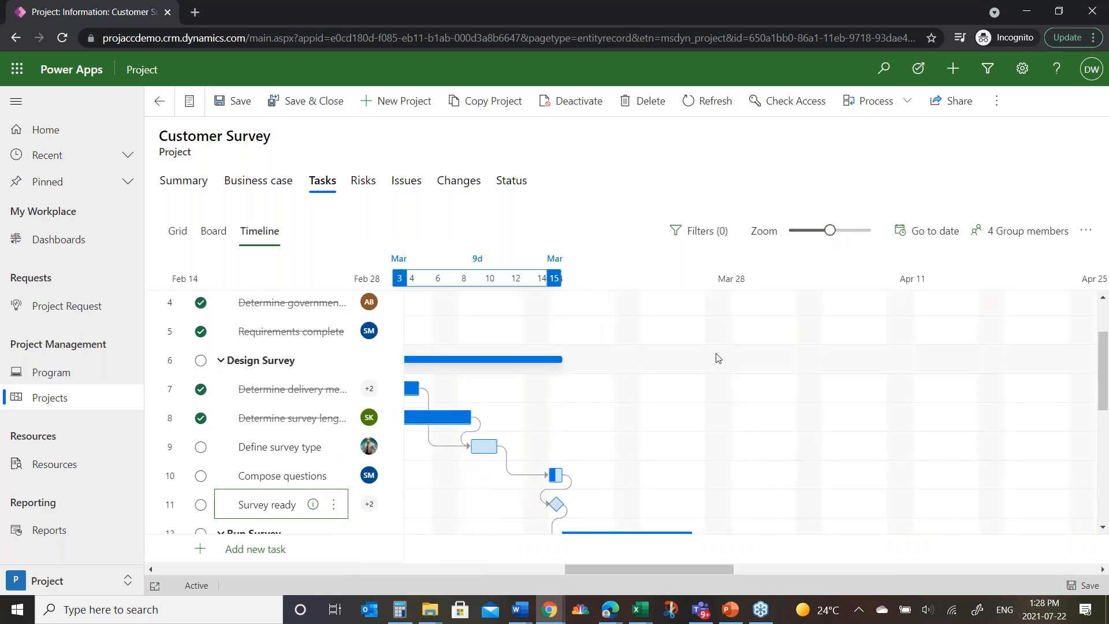
Step: Move the Pilot survey task to March 24–26 on the timeline, and pull it back to start about March 18
scroll(725, 366, down, 3)
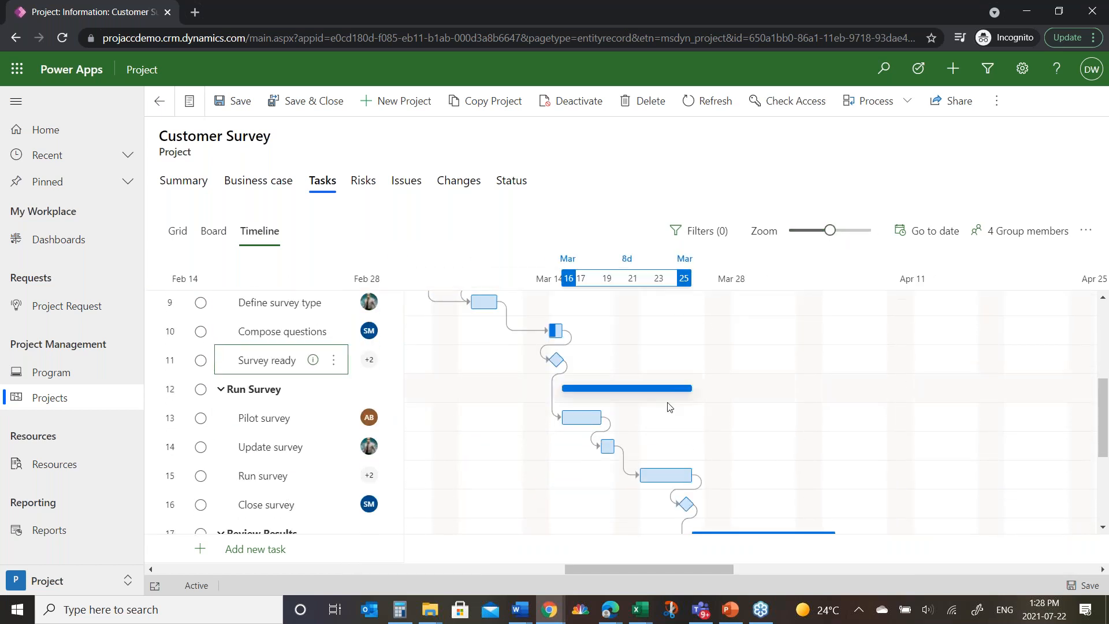
drag(589, 419, 716, 421)
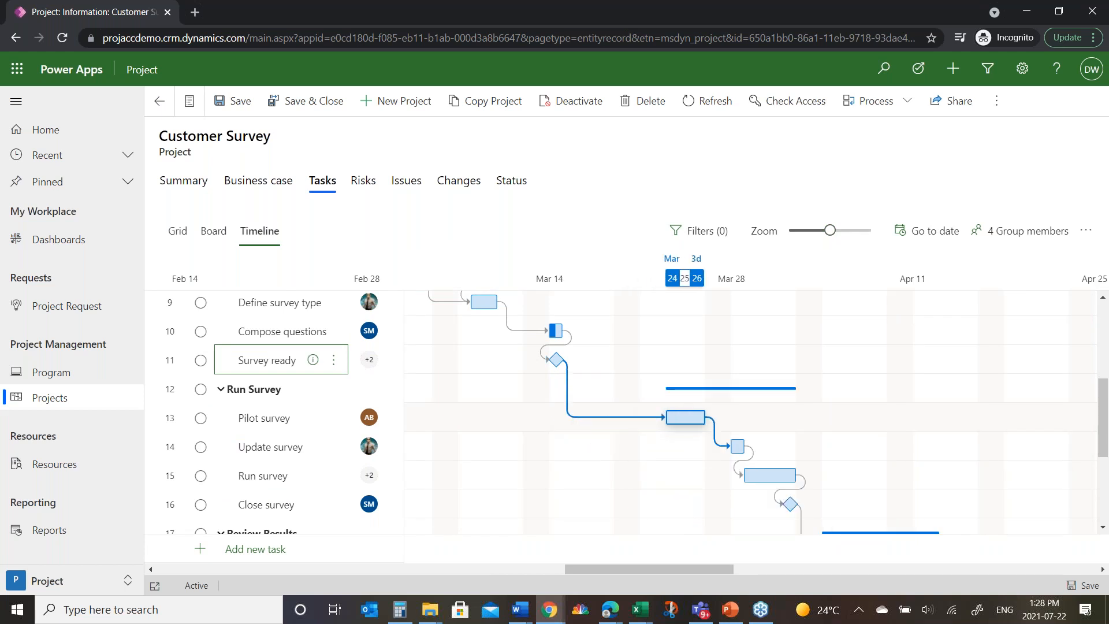
drag(684, 421, 613, 428)
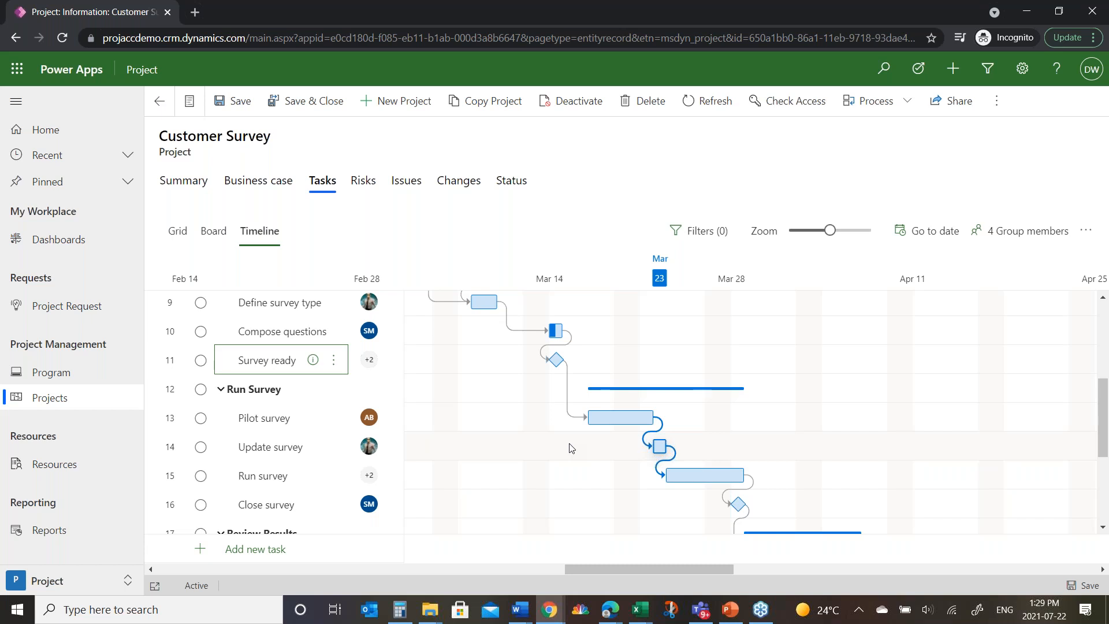
Step: Open the reports and examine the Requests Dashboard and the Portfolio Health page
click(41, 529)
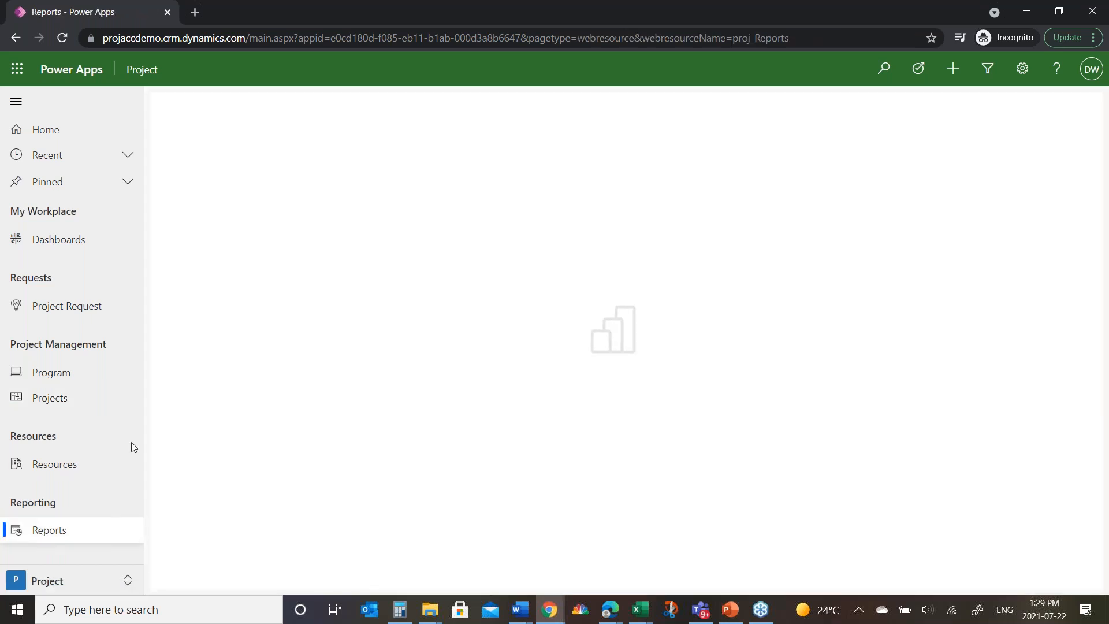
click(626, 381)
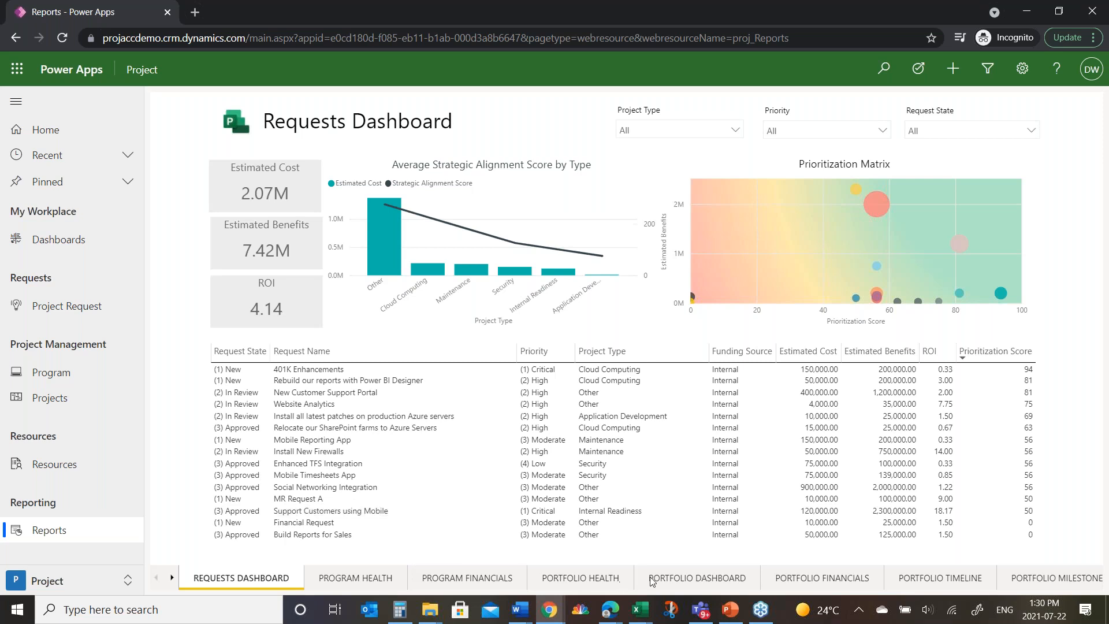
click(600, 579)
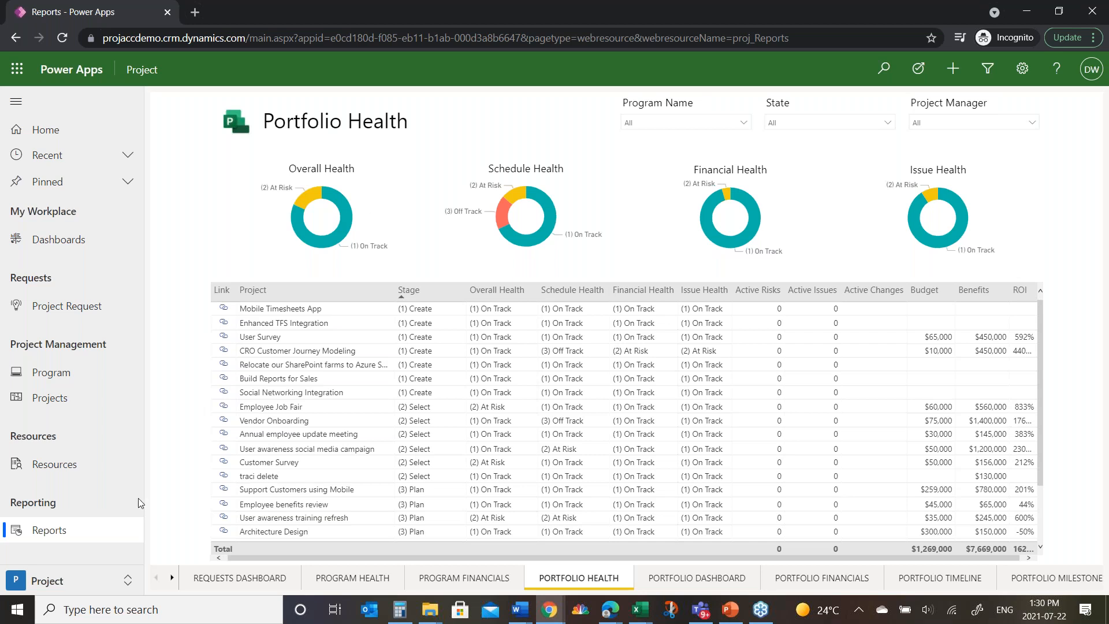
Step: Switch to the OnePlan app and view the tasks listed in My Work
click(95, 584)
click(65, 508)
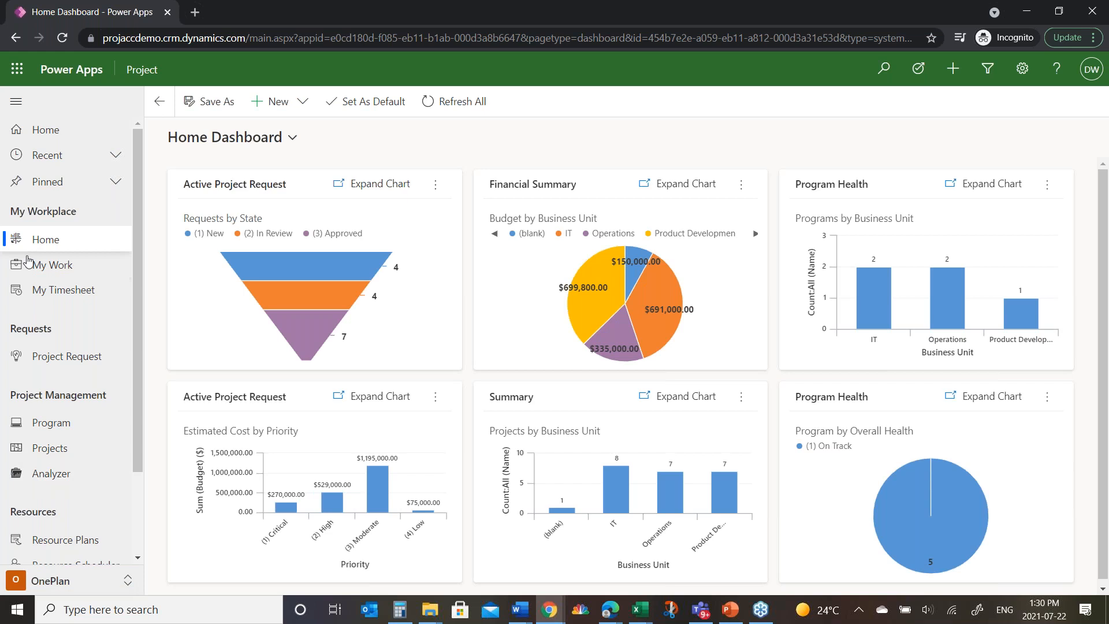
click(60, 267)
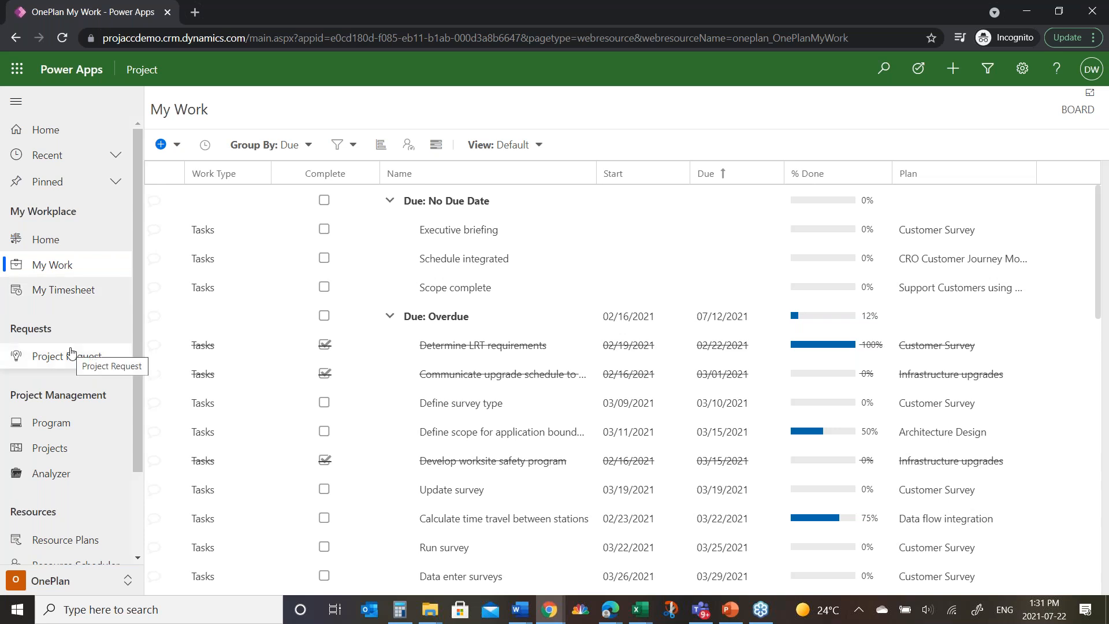
Step: Open the Support Customers using Mobile project from the active projects list and view its financial forecast
click(61, 448)
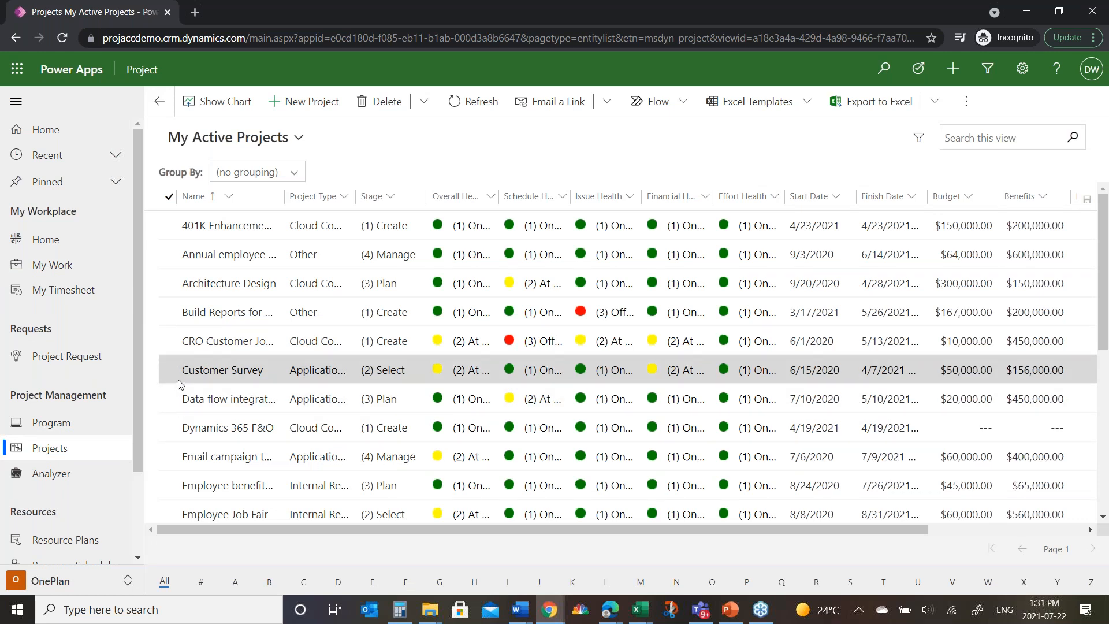
scroll(179, 384, down, 5)
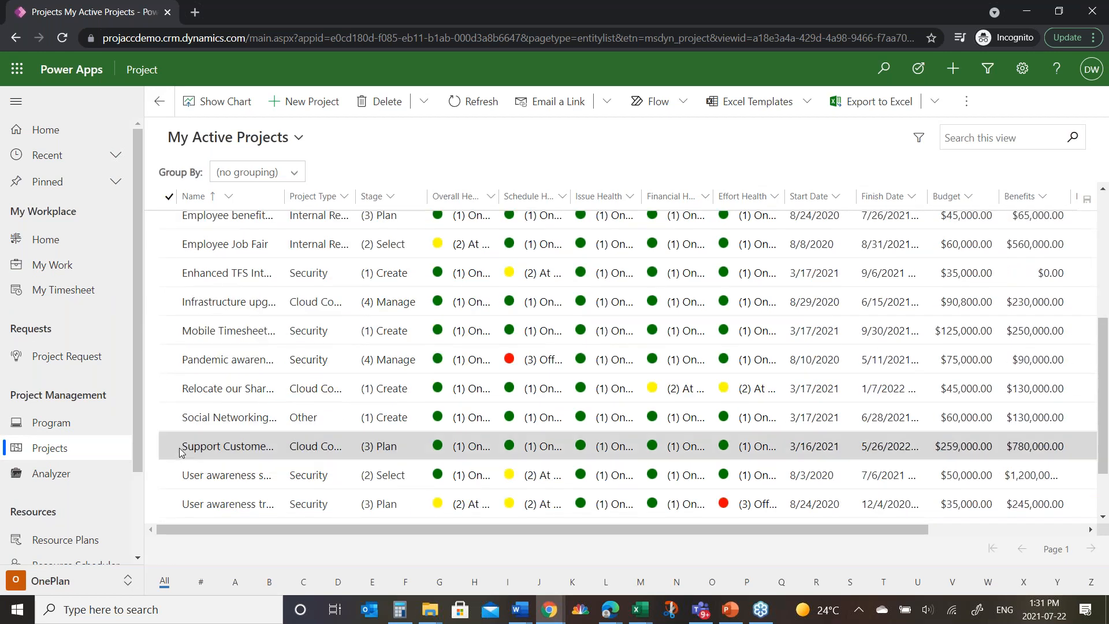
double_click(173, 448)
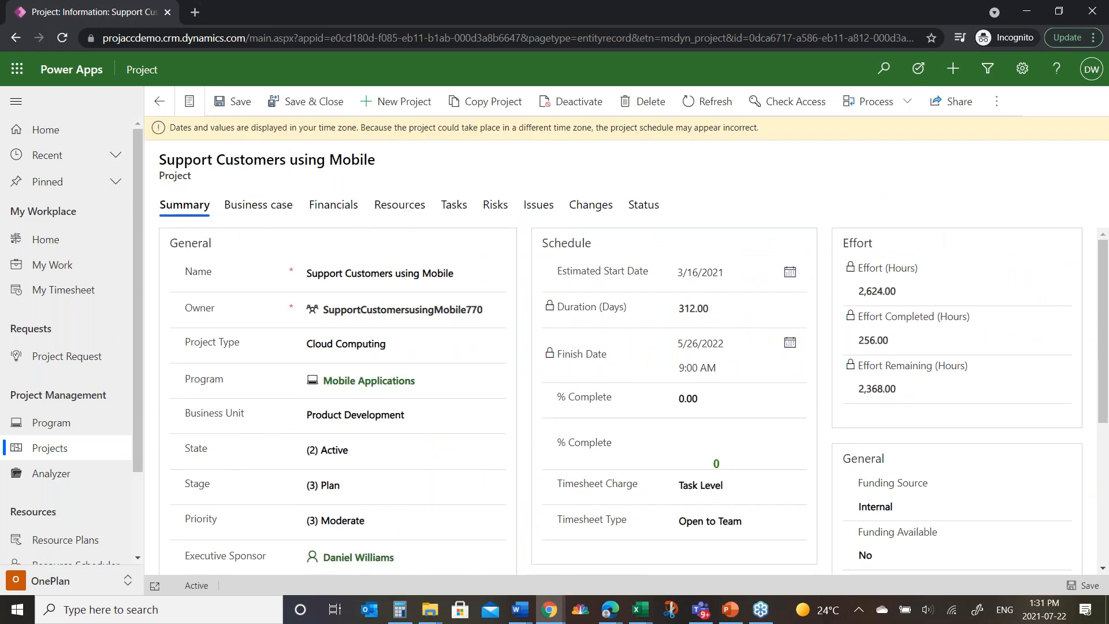
click(328, 206)
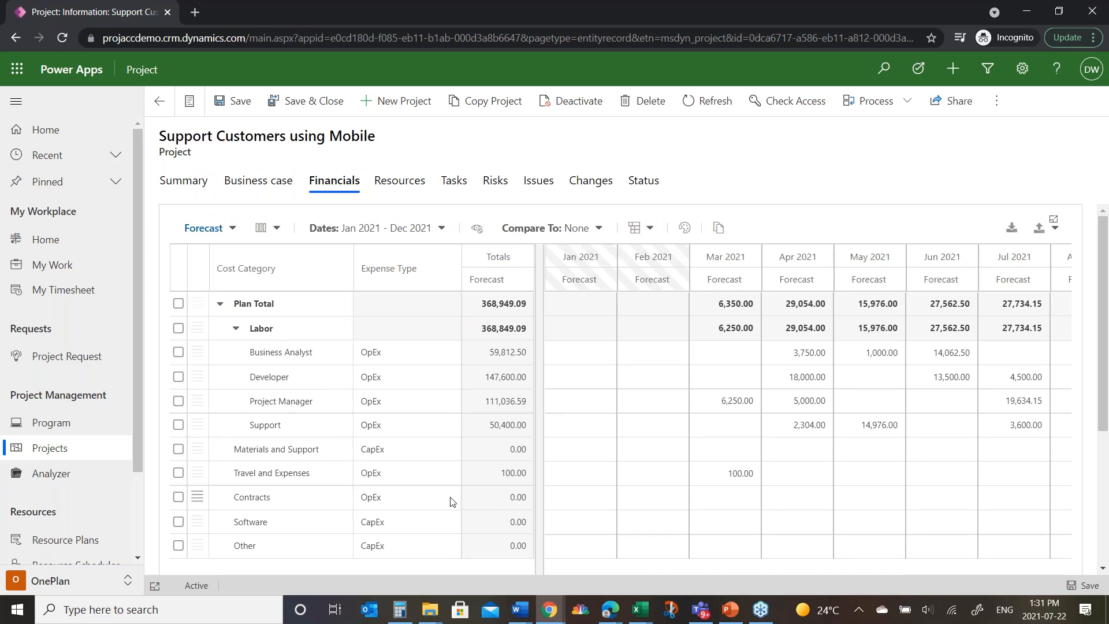
Step: View the project's committed resource plan and expand the third resource's workload by project in the availability list
click(398, 185)
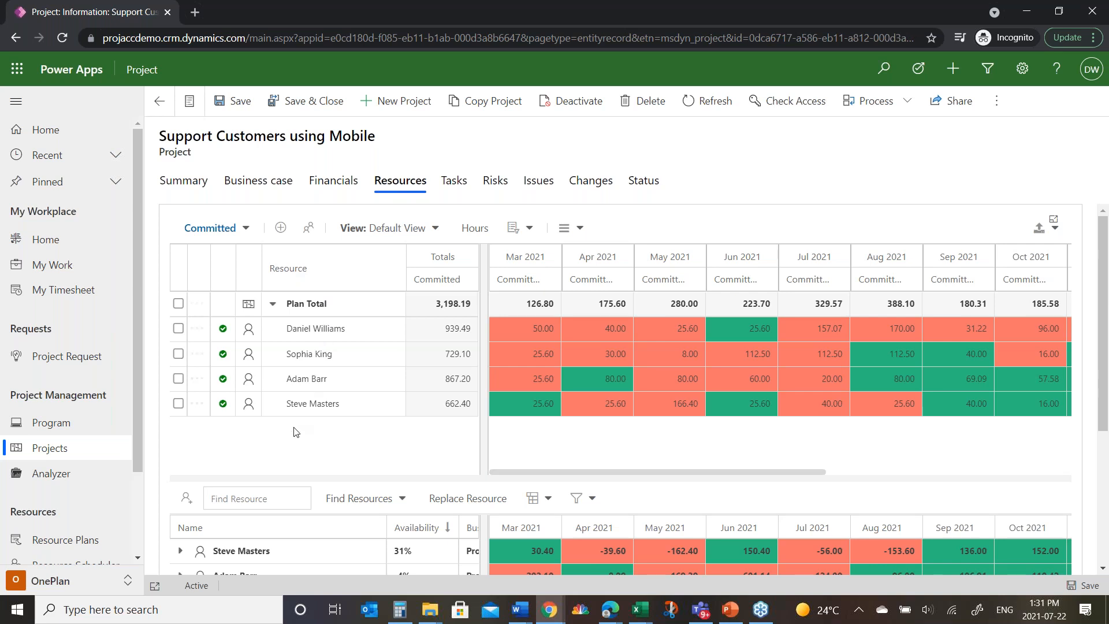
mouse_move(604, 329)
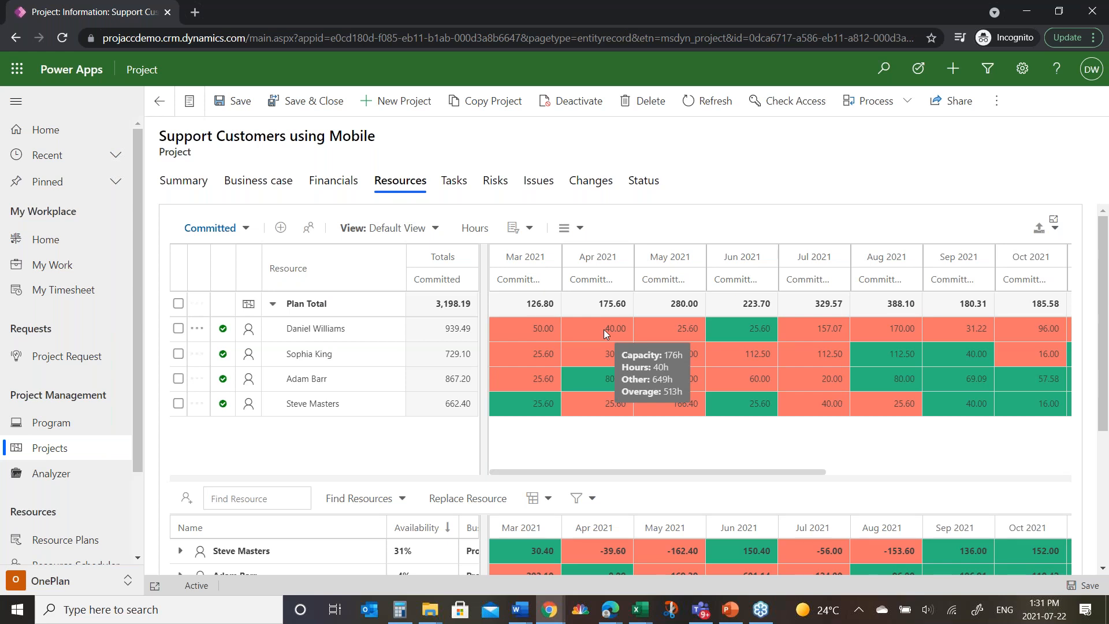
scroll(604, 329, down, 2)
click(180, 459)
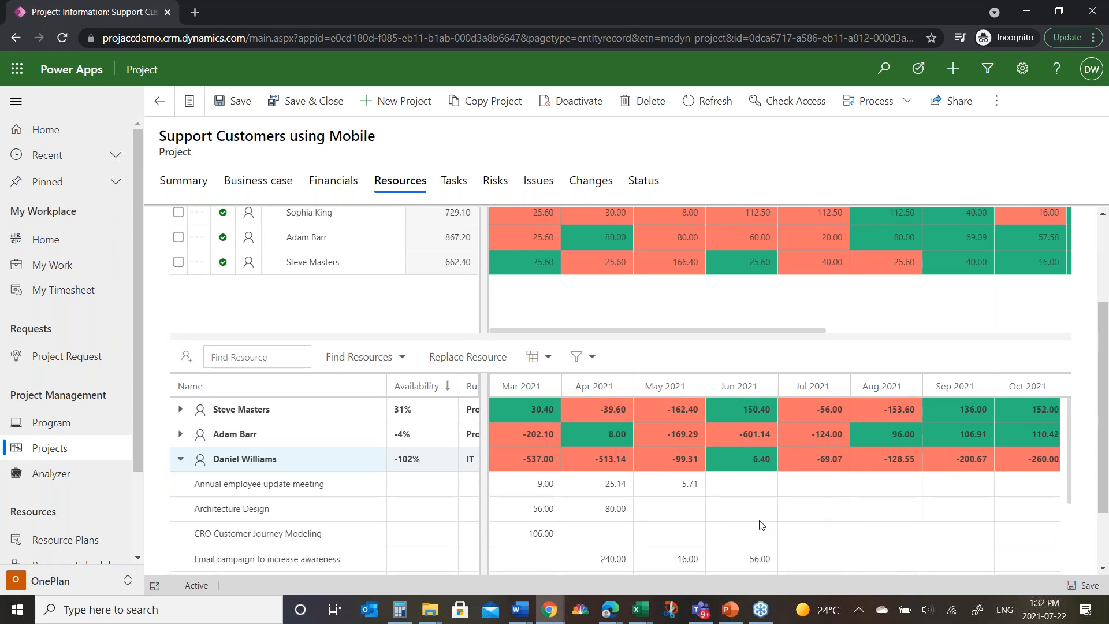
scroll(606, 515, down, 3)
scroll(601, 515, up, 5)
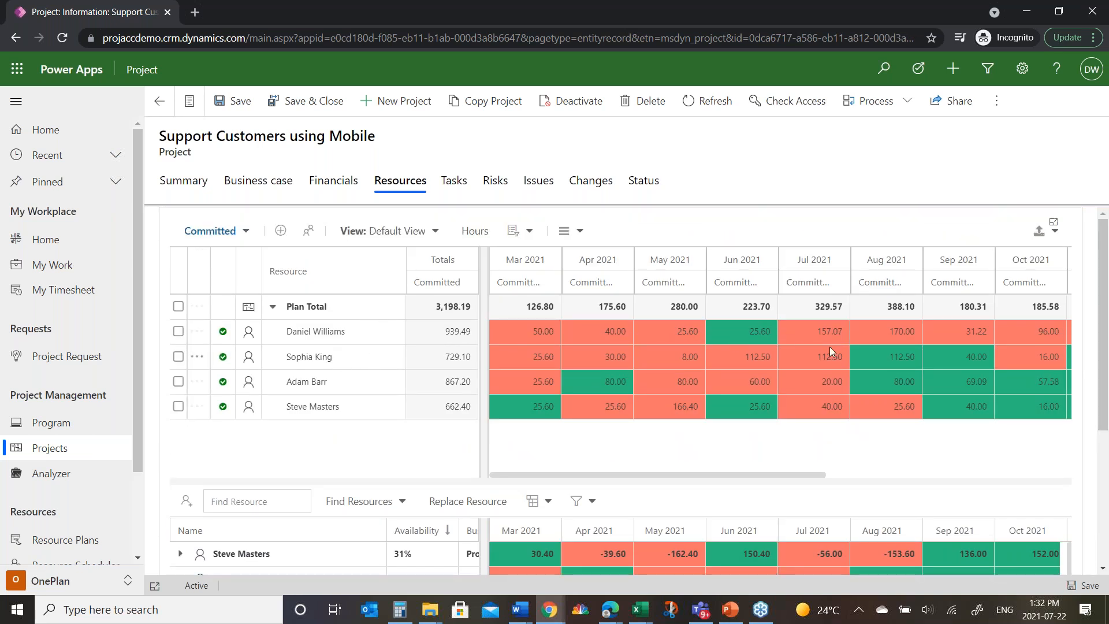
mouse_move(830, 349)
Step: In the portfolio Analyzer, show rank numbers for the projects and switch the list to the Project Prioritization view
click(53, 473)
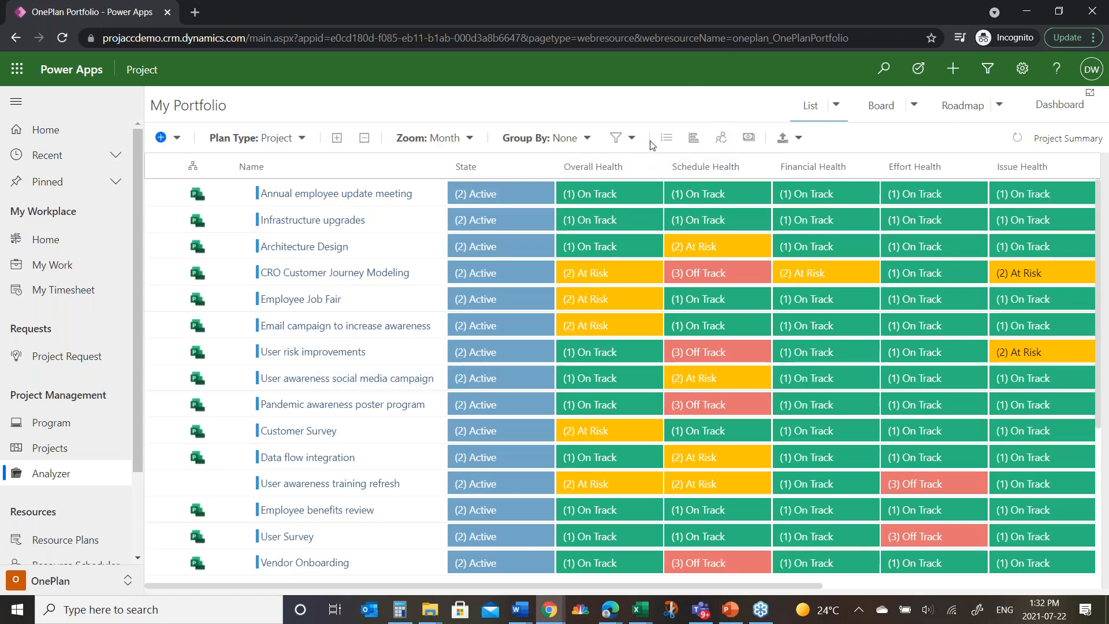
click(666, 137)
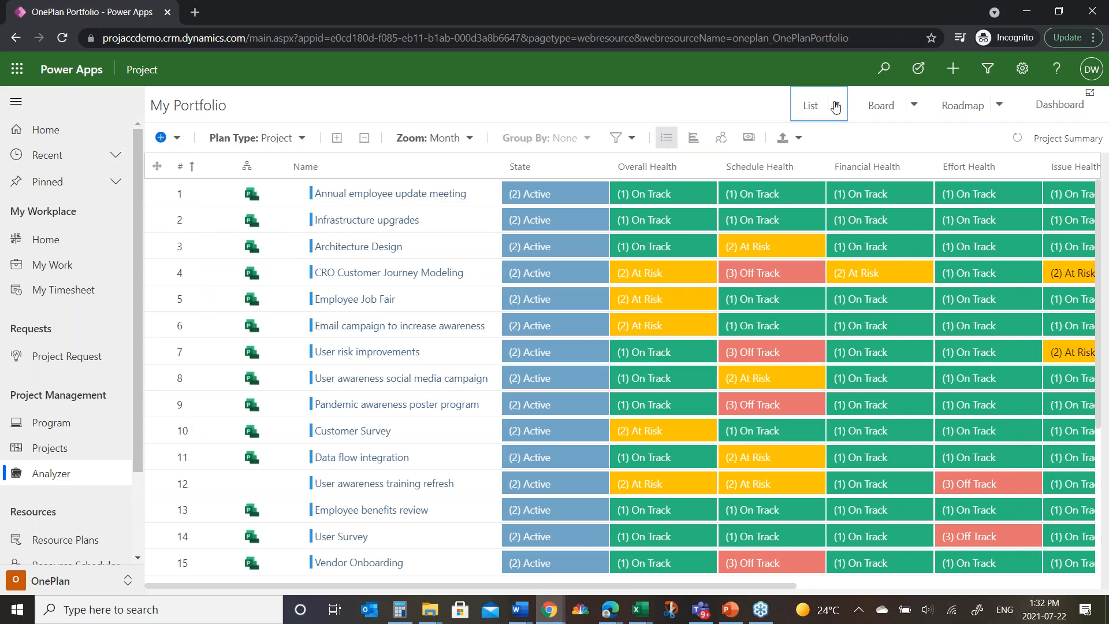
click(835, 106)
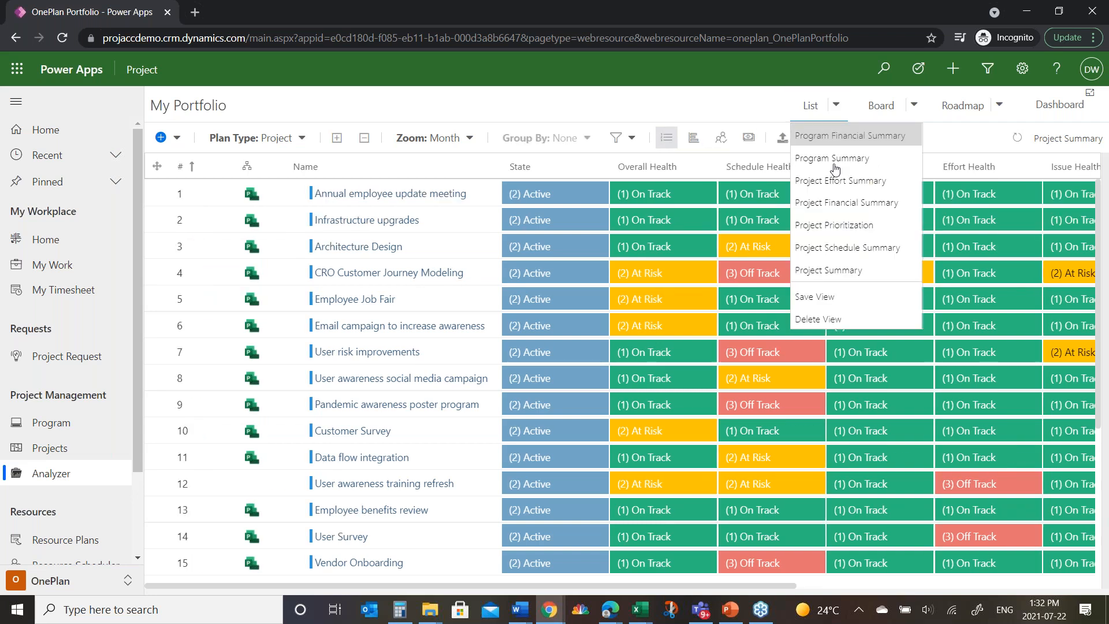
click(827, 225)
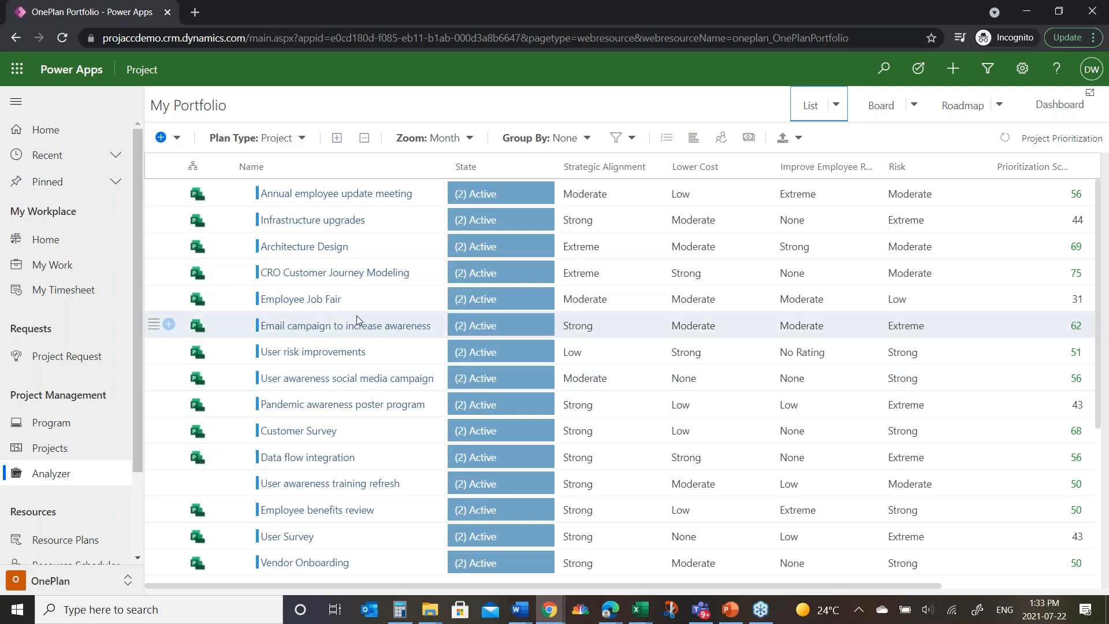
Step: Switch to the Project Power App in the InPrivate Edge window and view its active objectives and key results
click(611, 610)
click(728, 543)
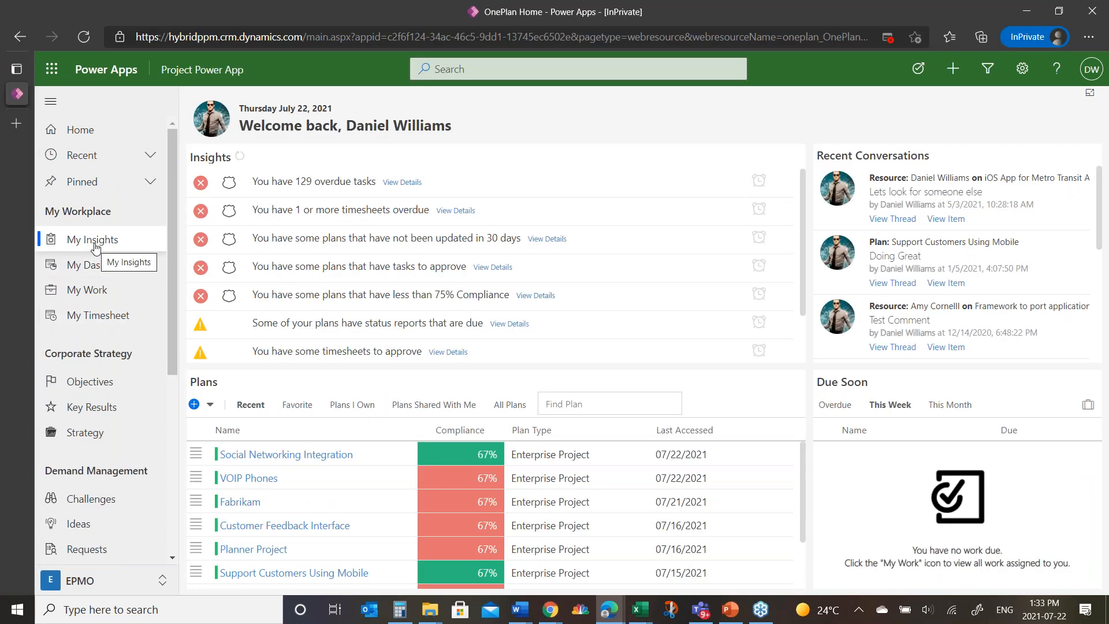
click(80, 382)
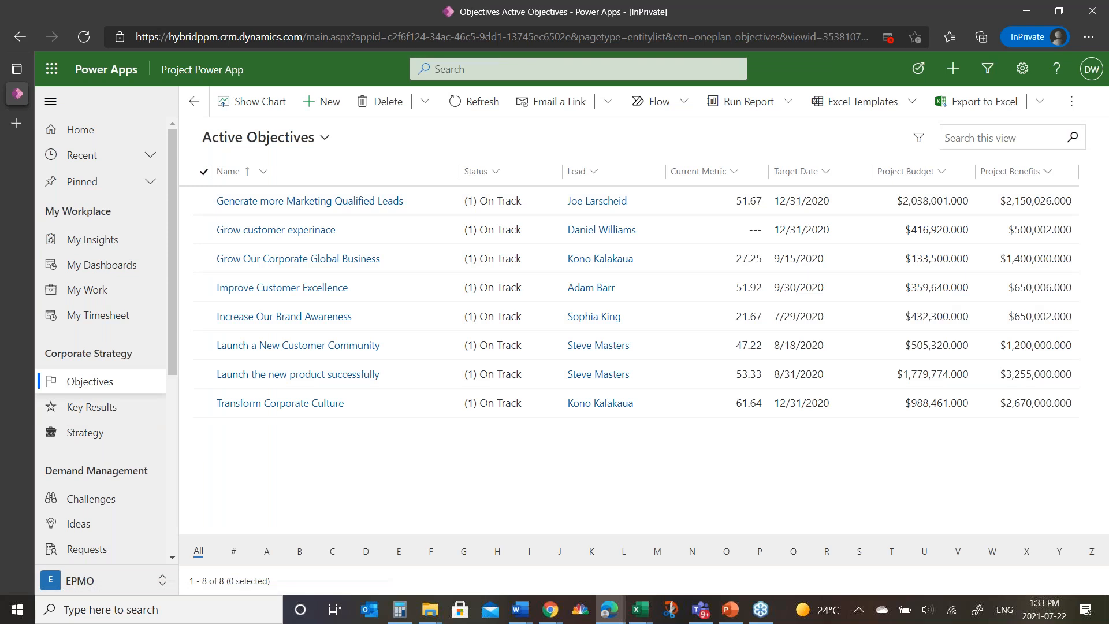
click(81, 409)
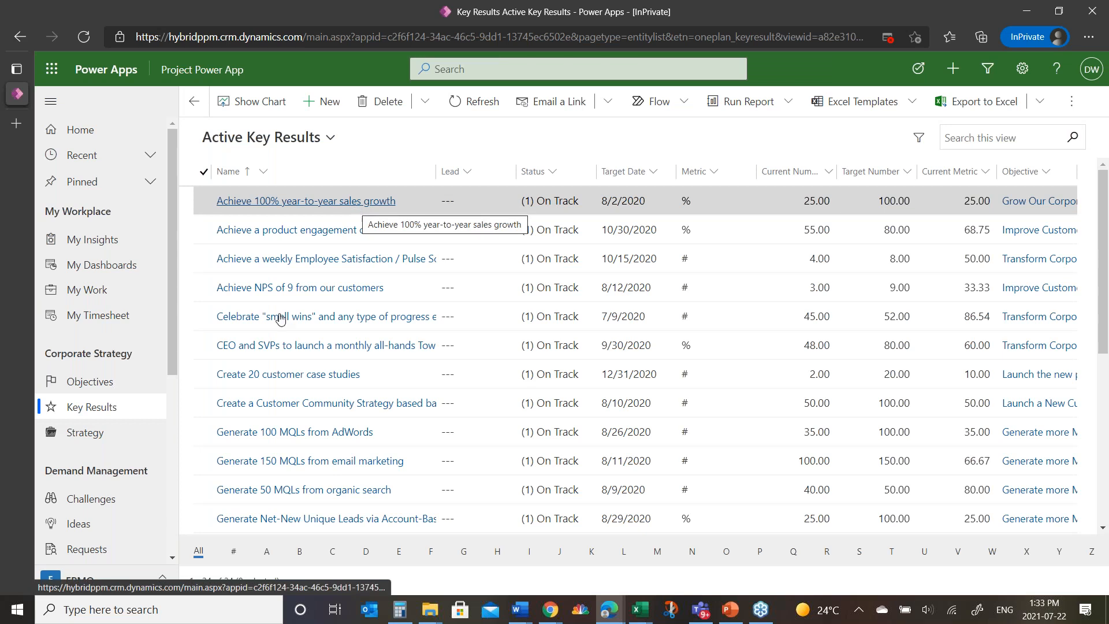
scroll(76, 522, down, 1)
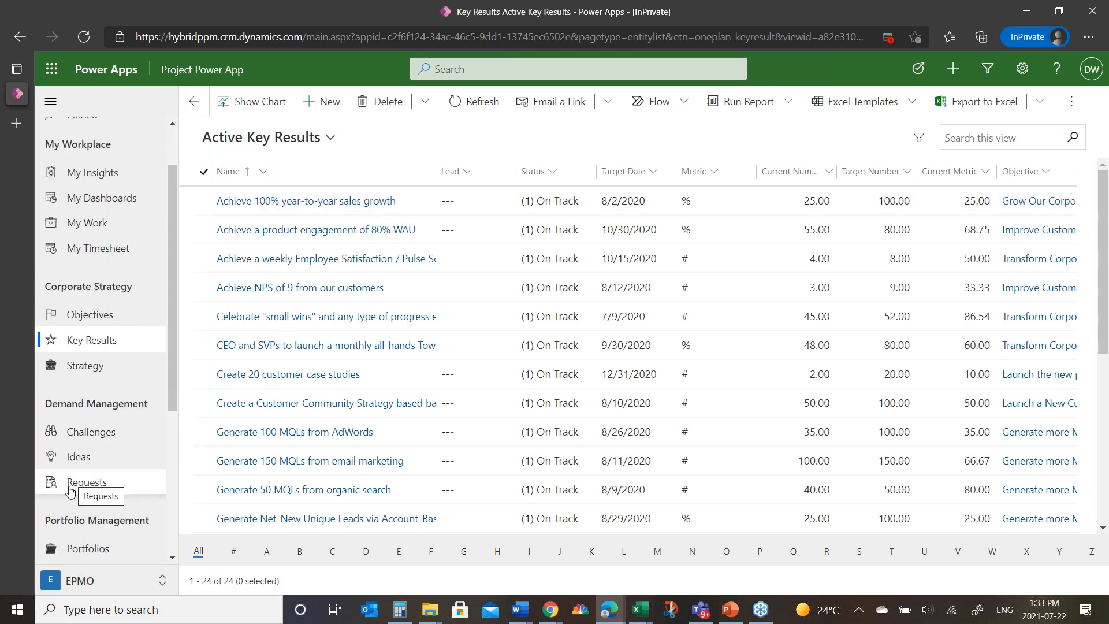